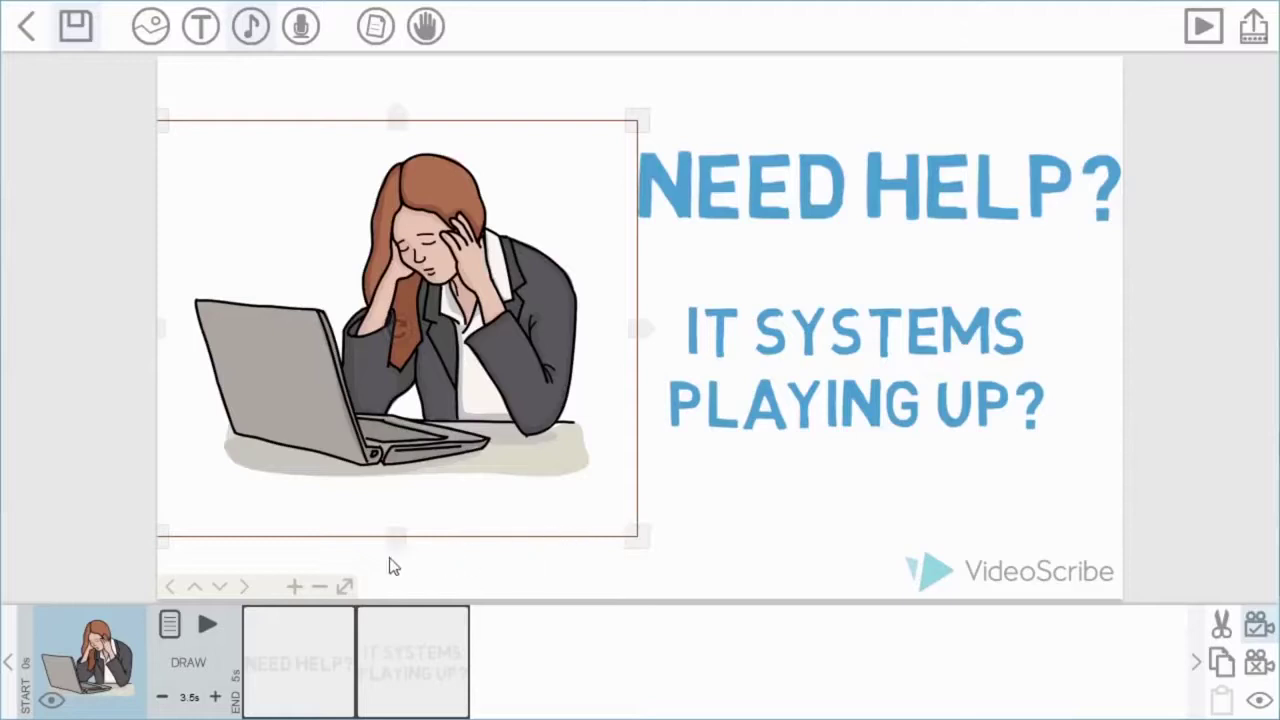
# - Give the woman image and the "NEED HELP?" and "IT SYSTEMS PLAYING UP?" texts the same camera position and preview the scribe
pyautogui.click(310, 657)
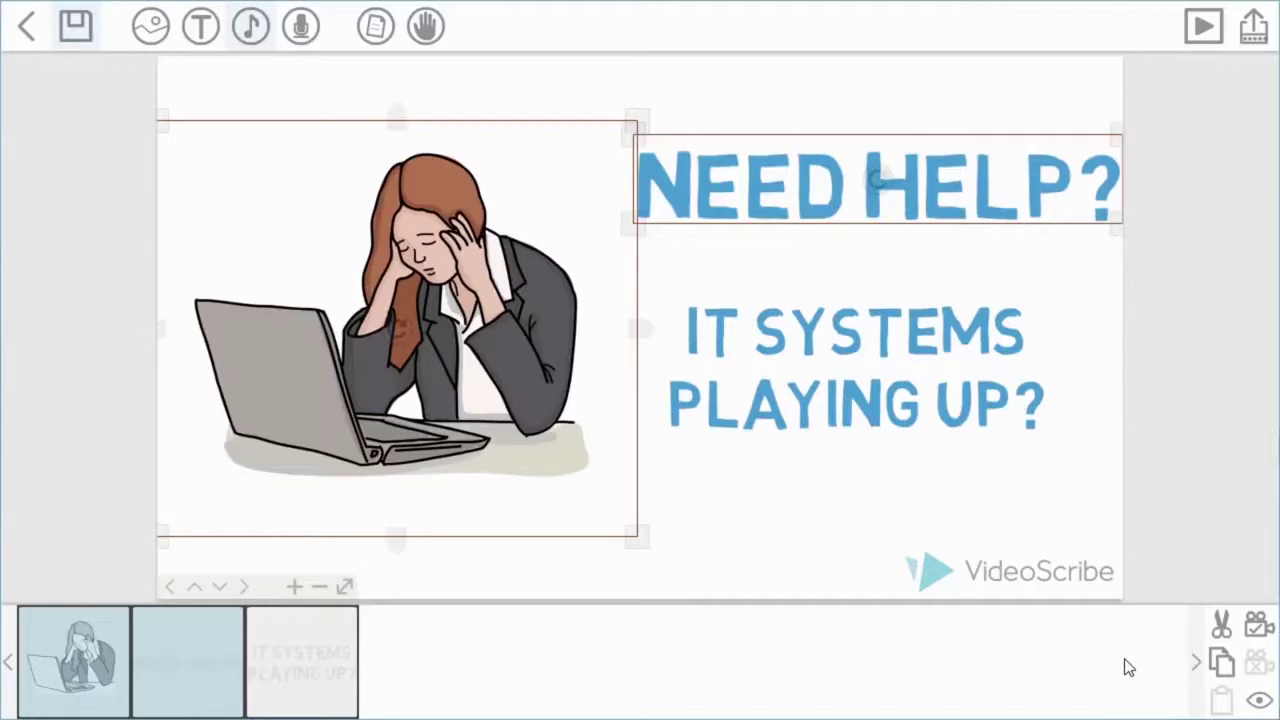
pyautogui.click(1260, 632)
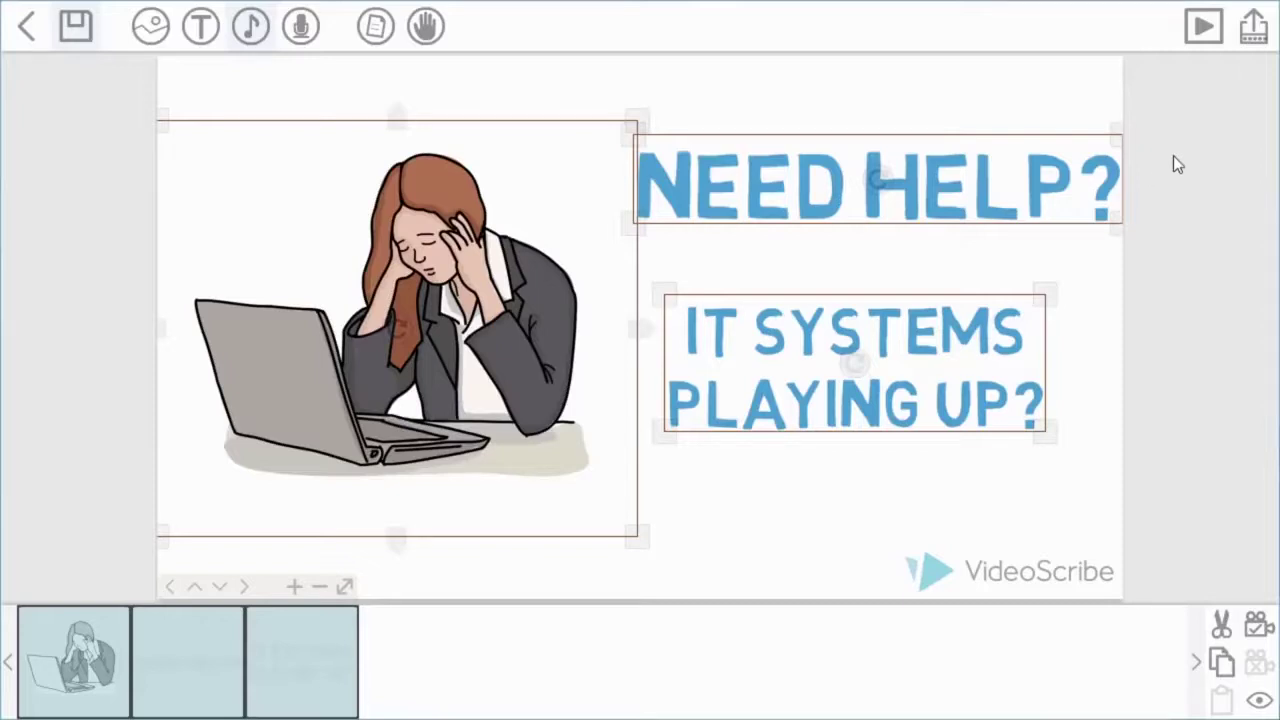
pyautogui.click(1203, 26)
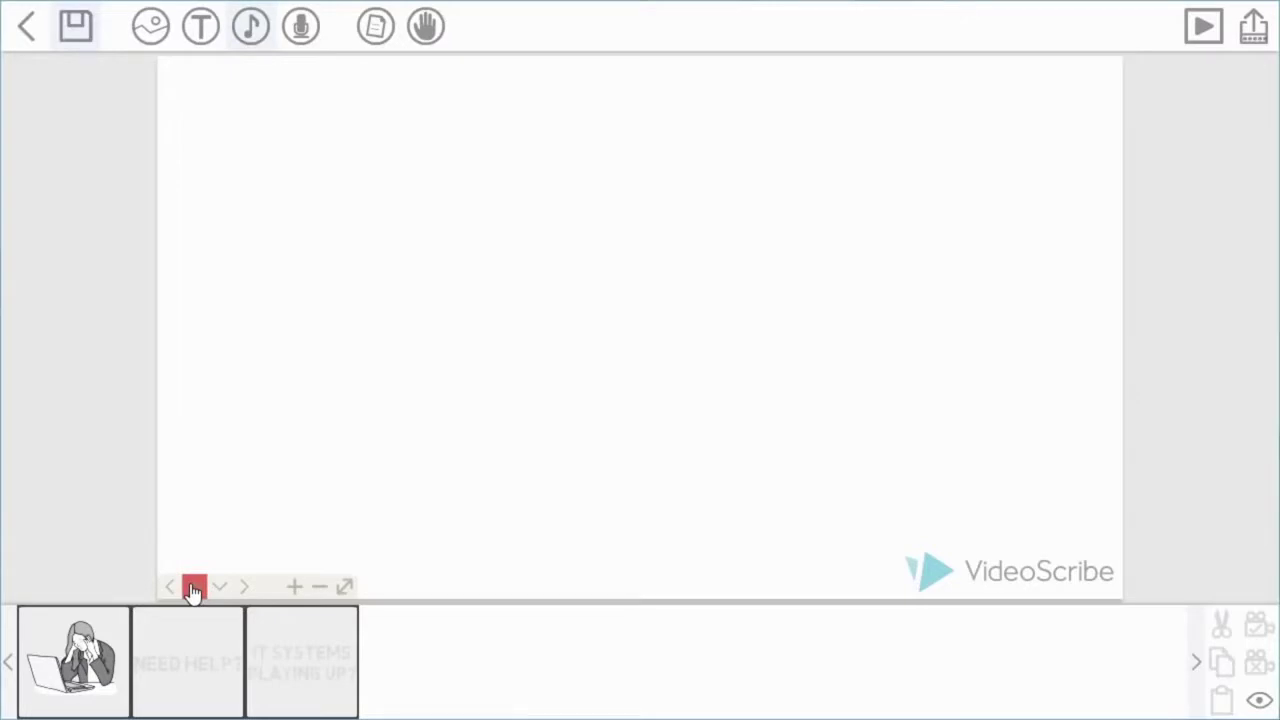
pyautogui.click(160, 36)
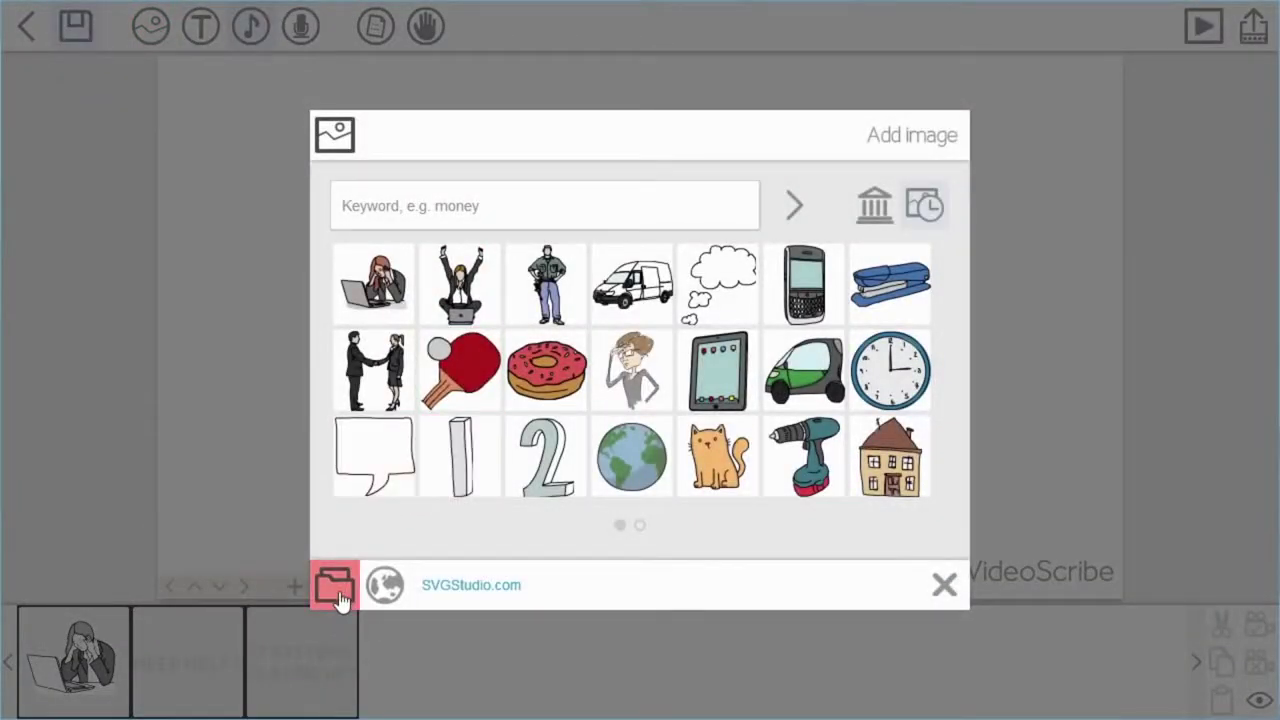
pyautogui.click(337, 590)
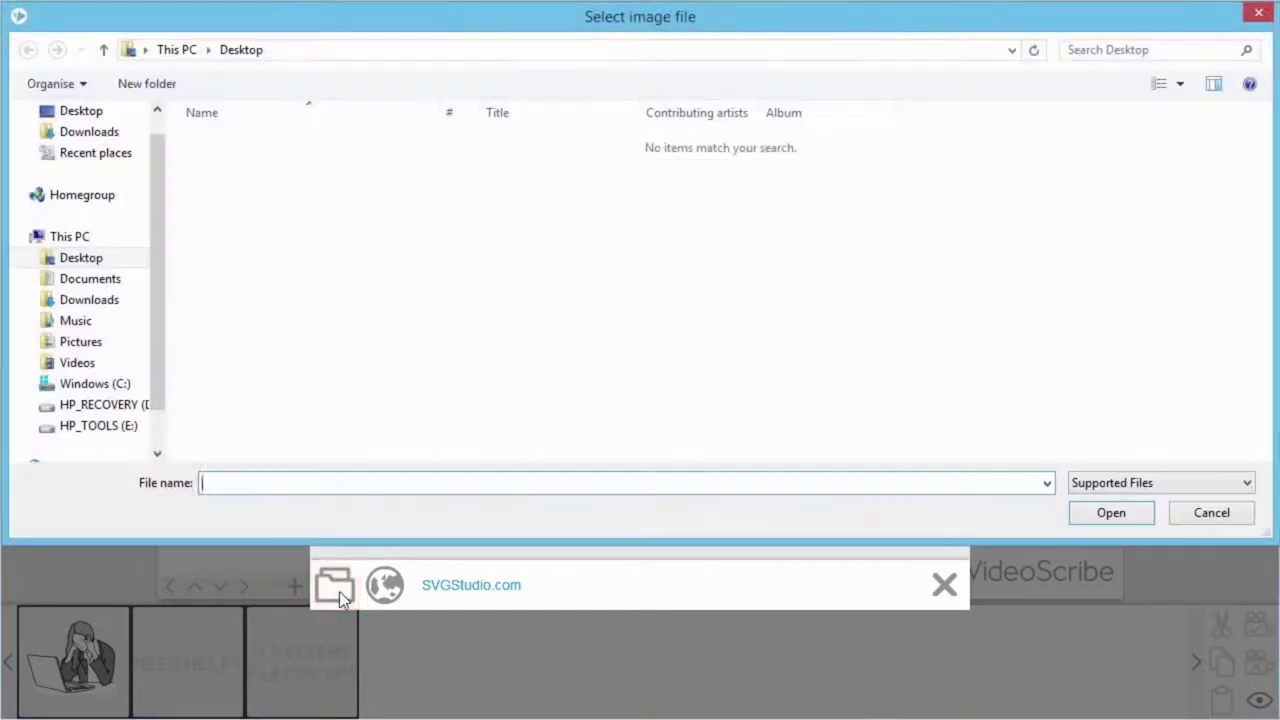
pyautogui.click(83, 349)
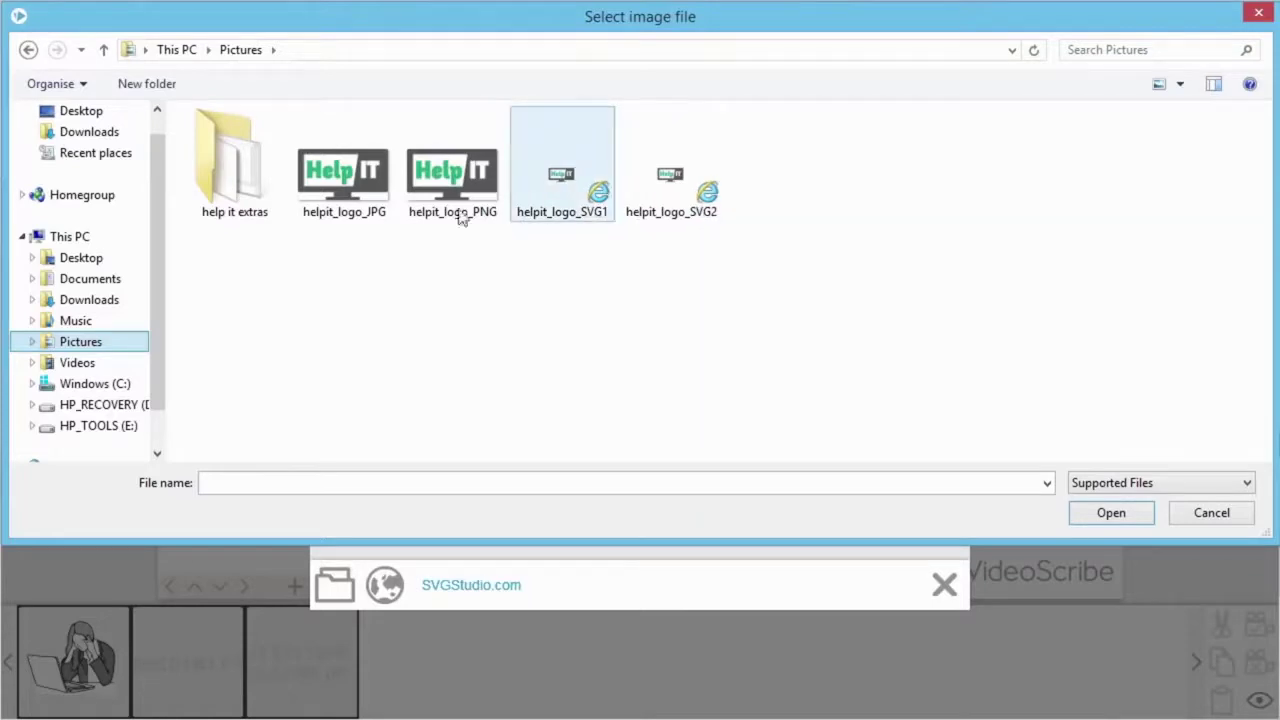
pyautogui.doubleClick(362, 210)
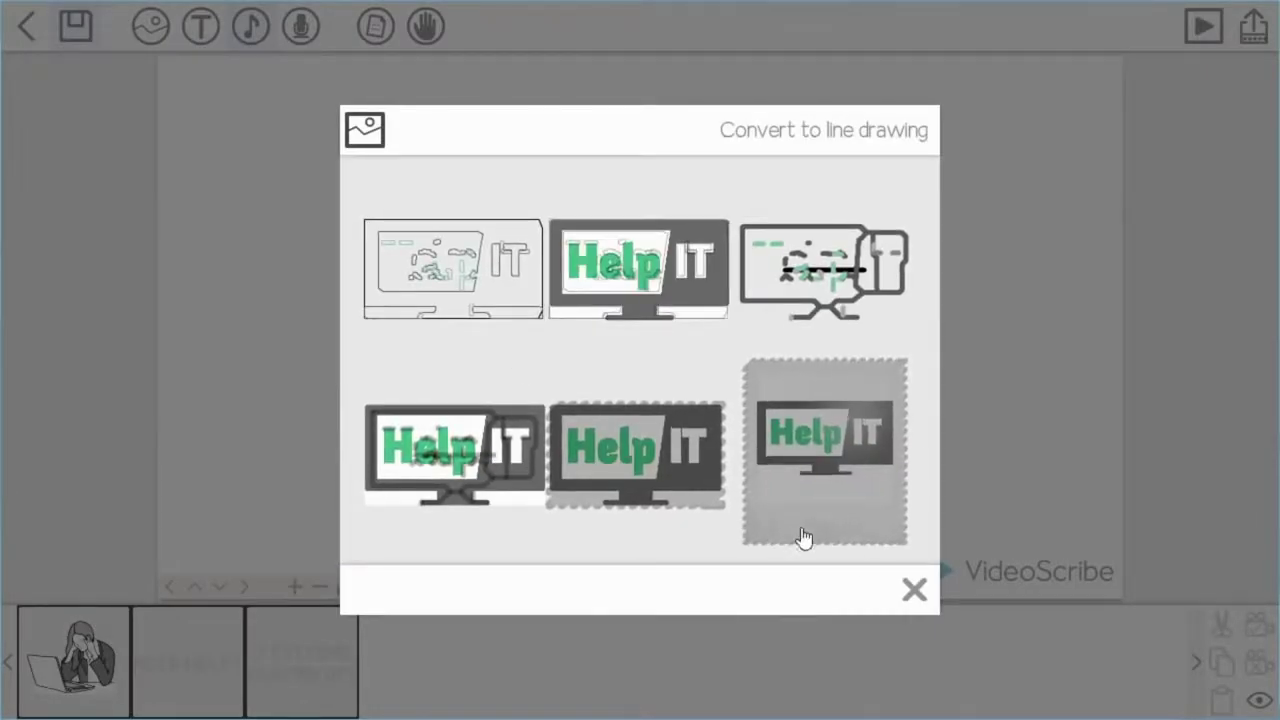
pyautogui.click(914, 590)
# - Import helpit_logo_SVG1 from the Pictures folder onto the empty canvas area and set its camera position
pyautogui.click(145, 38)
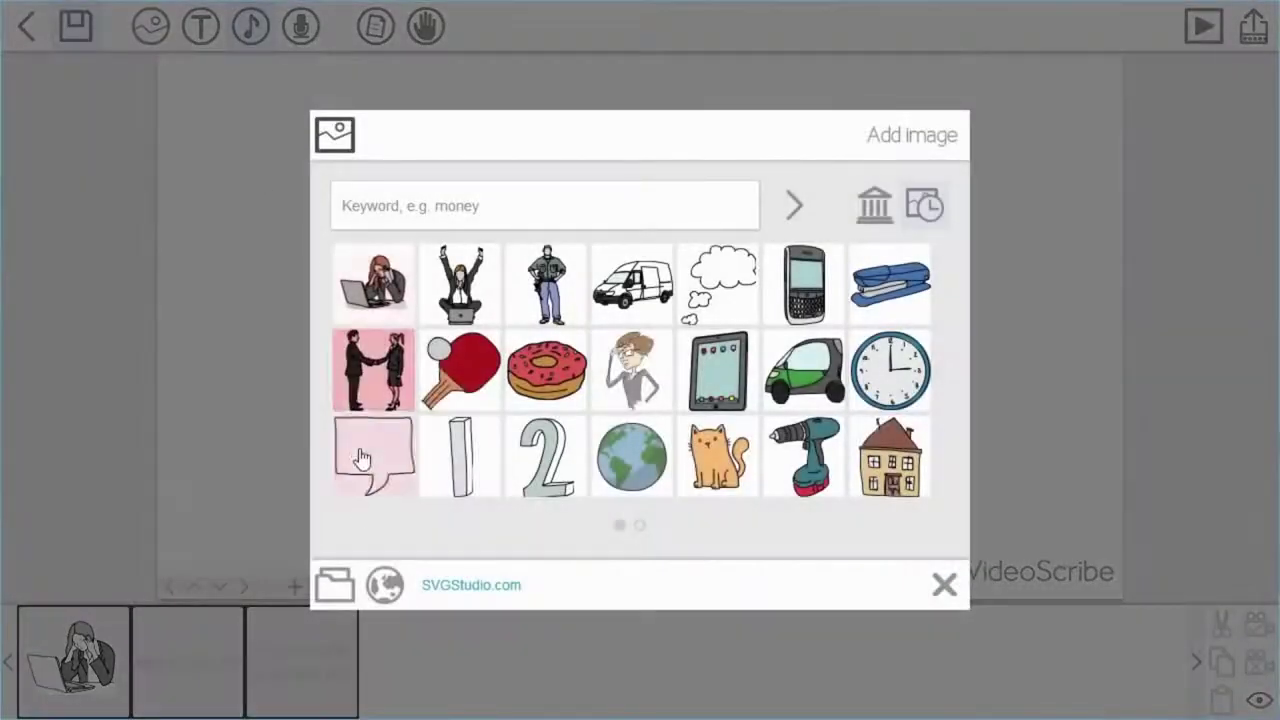
pyautogui.click(334, 584)
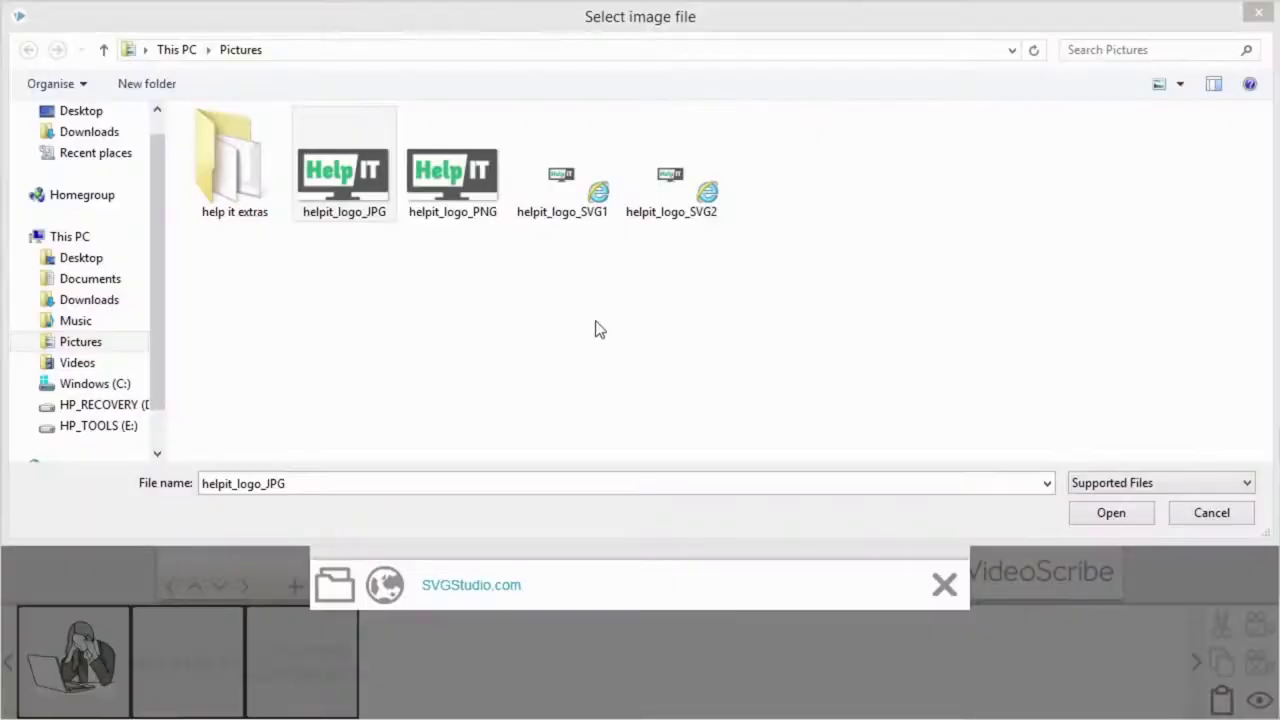
pyautogui.click(590, 215)
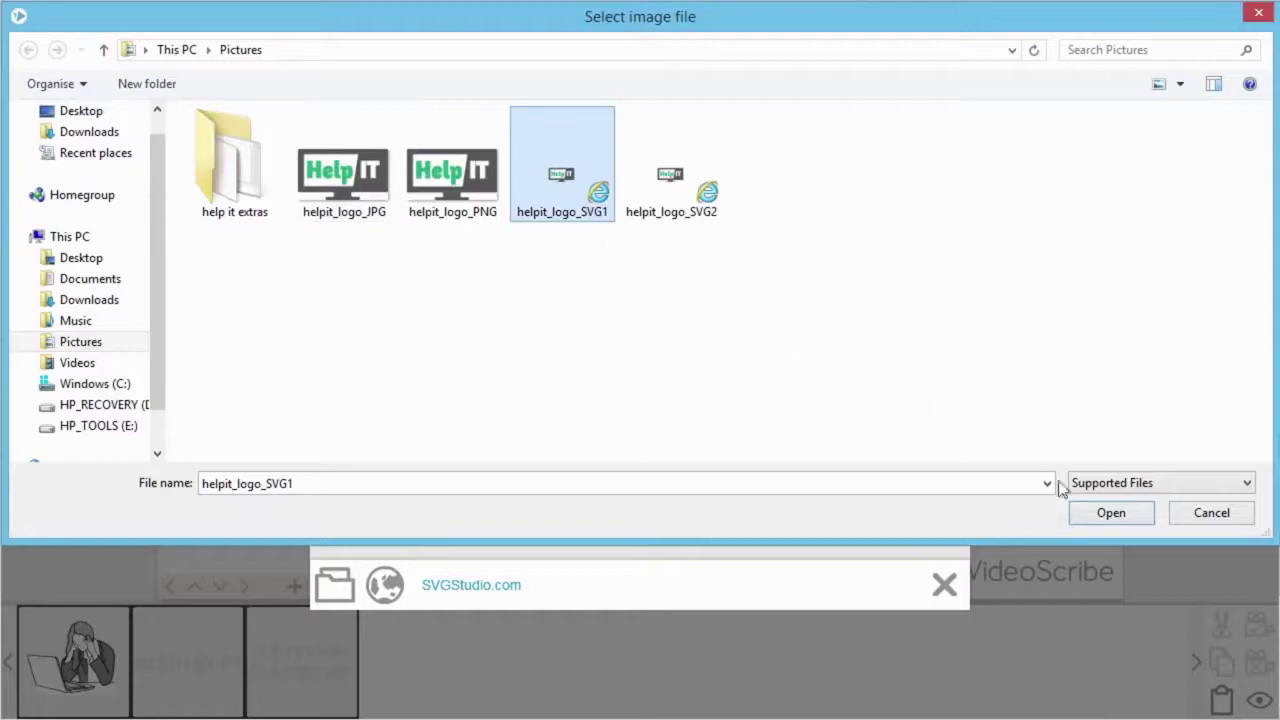
pyautogui.click(1094, 518)
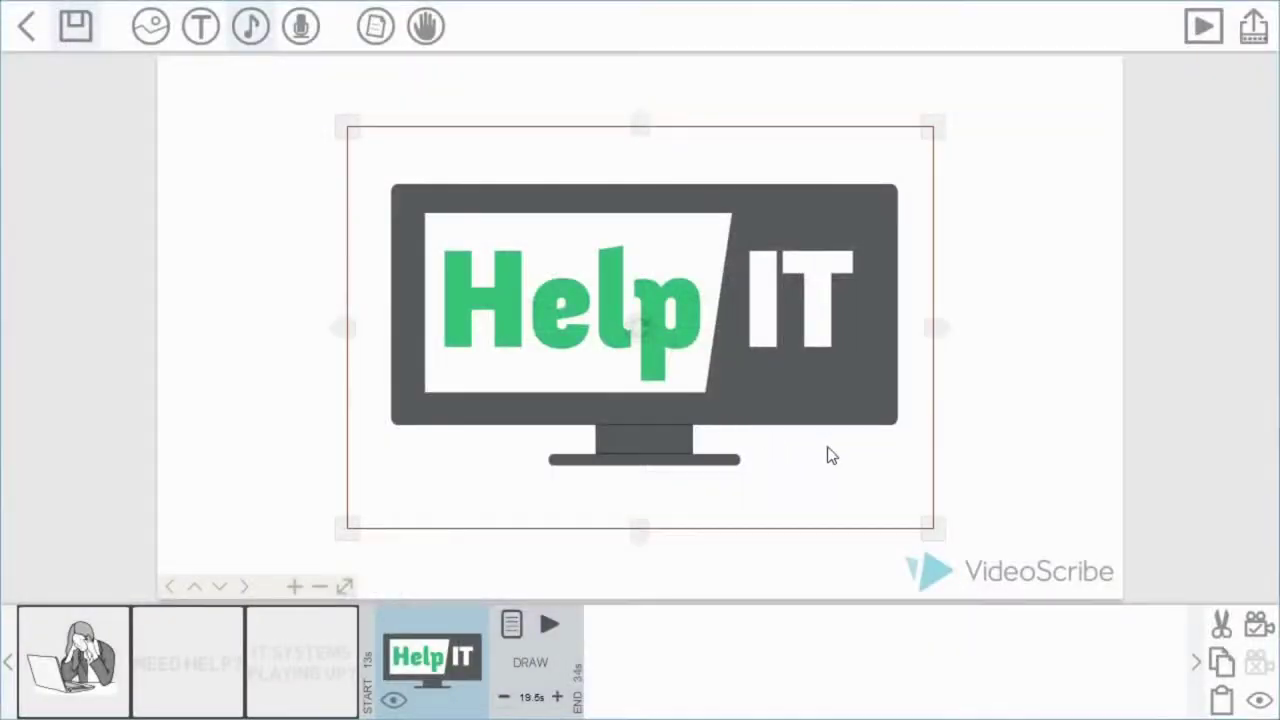
pyautogui.click(1258, 624)
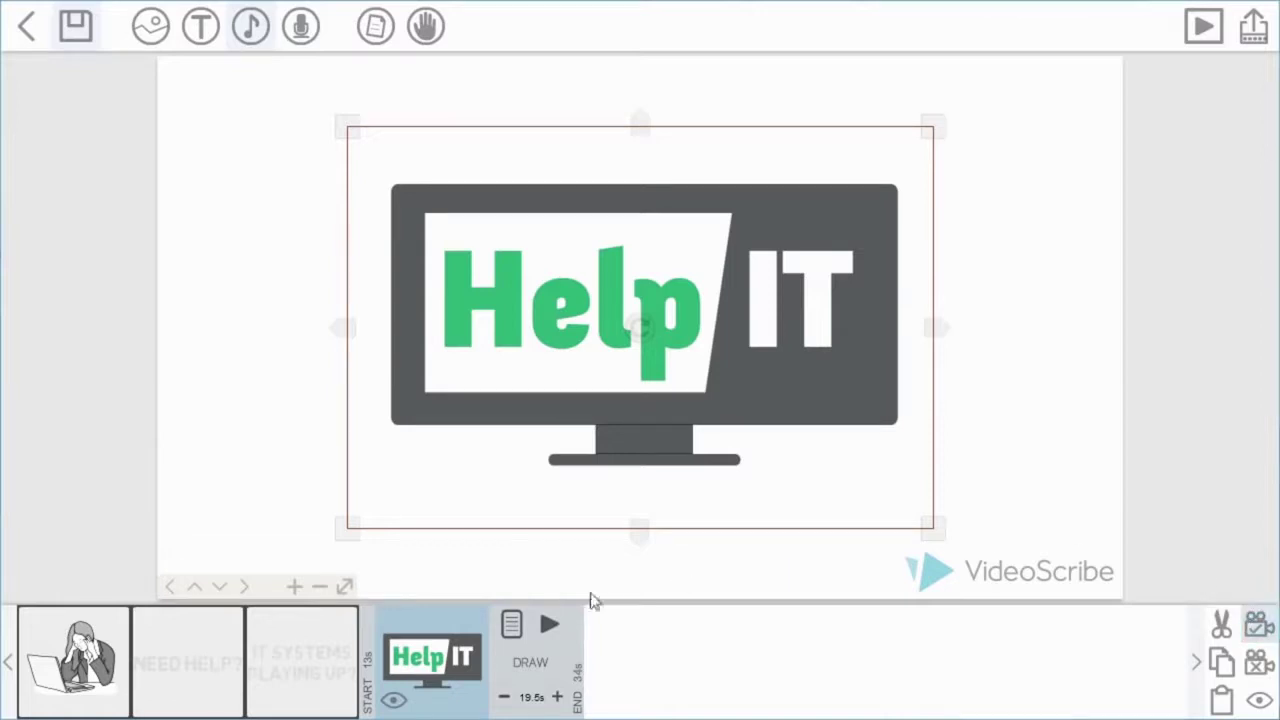
# - Set the Help IT logo's drawing time to 2 seconds
pyautogui.click(504, 697)
pyautogui.click(504, 697)
pyautogui.click(504, 697)
pyautogui.click(504, 697)
pyautogui.click(504, 697)
pyautogui.click(530, 697)
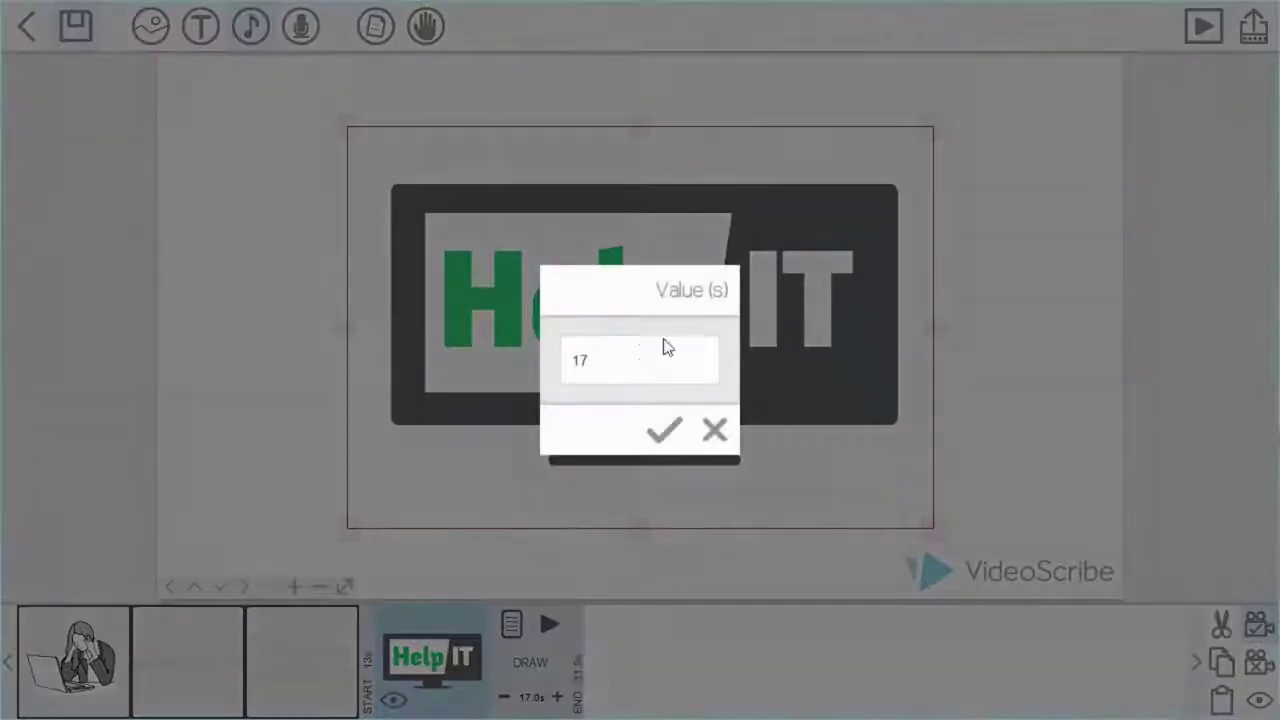
pyautogui.moveTo(592, 367); pyautogui.dragTo(555, 372)
pyautogui.write('2')
pyautogui.click(662, 429)
# - Shrink the Help IT logo to about a quarter of the canvas width, place it in the upper-left corner and preview its drawing
pyautogui.moveTo(929, 526); pyautogui.dragTo(776, 420)
pyautogui.moveTo(718, 368); pyautogui.dragTo(408, 227)
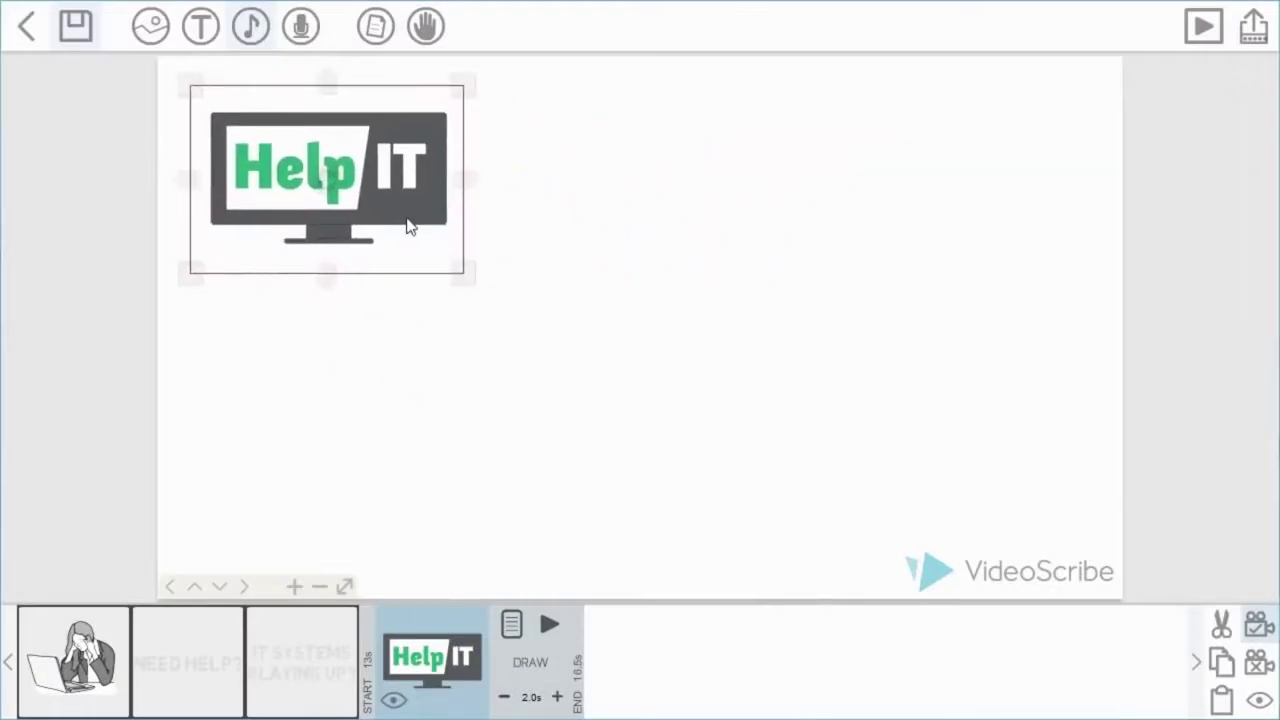
pyautogui.moveTo(457, 286); pyautogui.dragTo(449, 266)
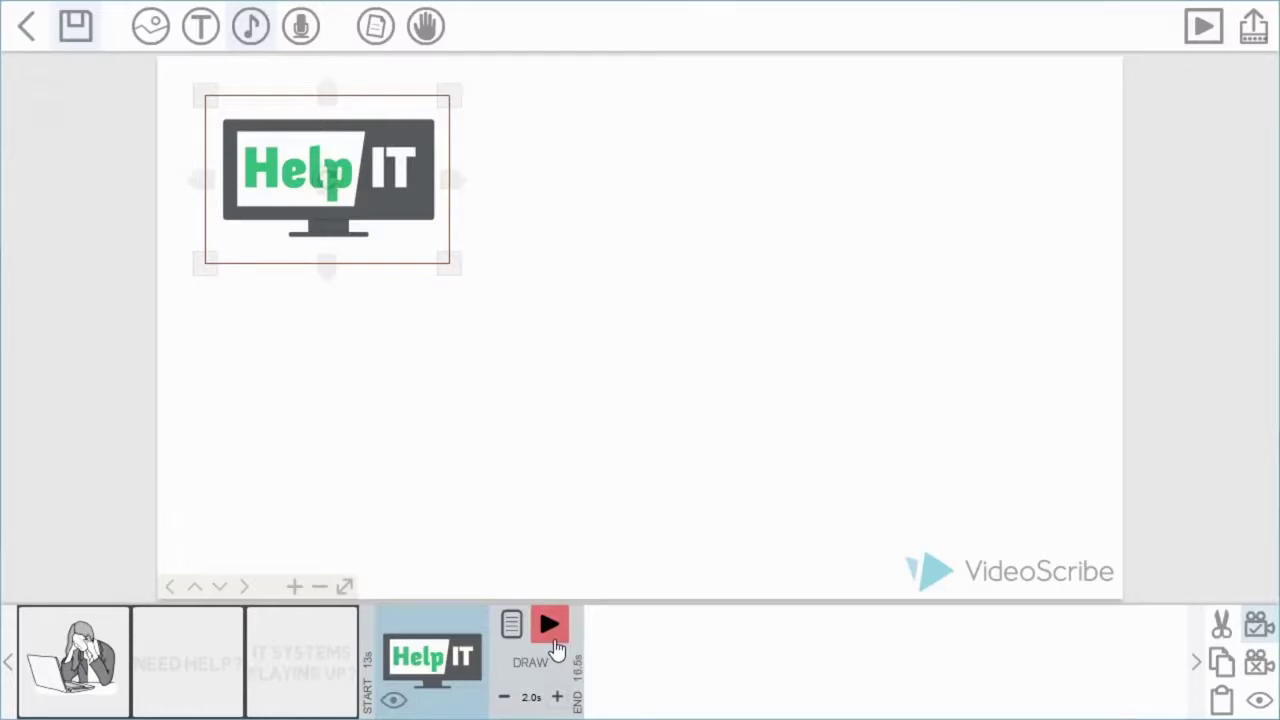
pyautogui.click(550, 626)
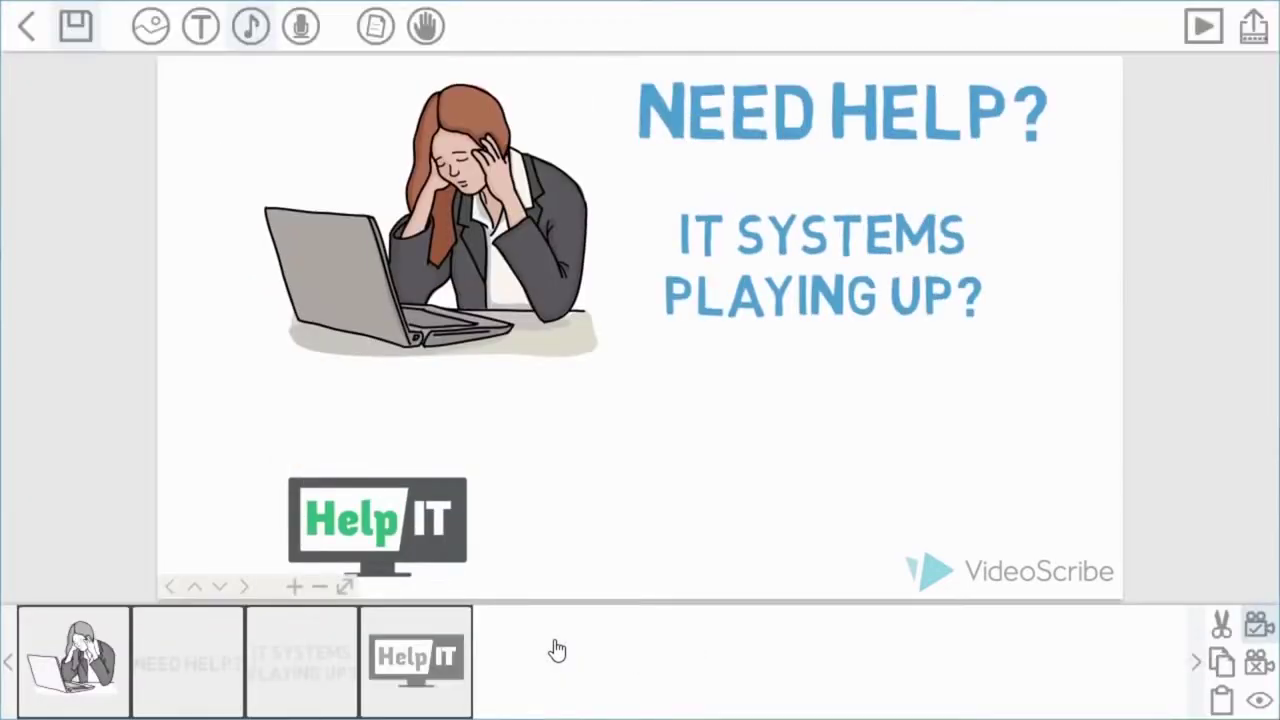
# - Replace the Help IT logo's image with helpit_logo_SVG2 from the Pictures folder and preview its drawing animation
pyautogui.click(390, 535)
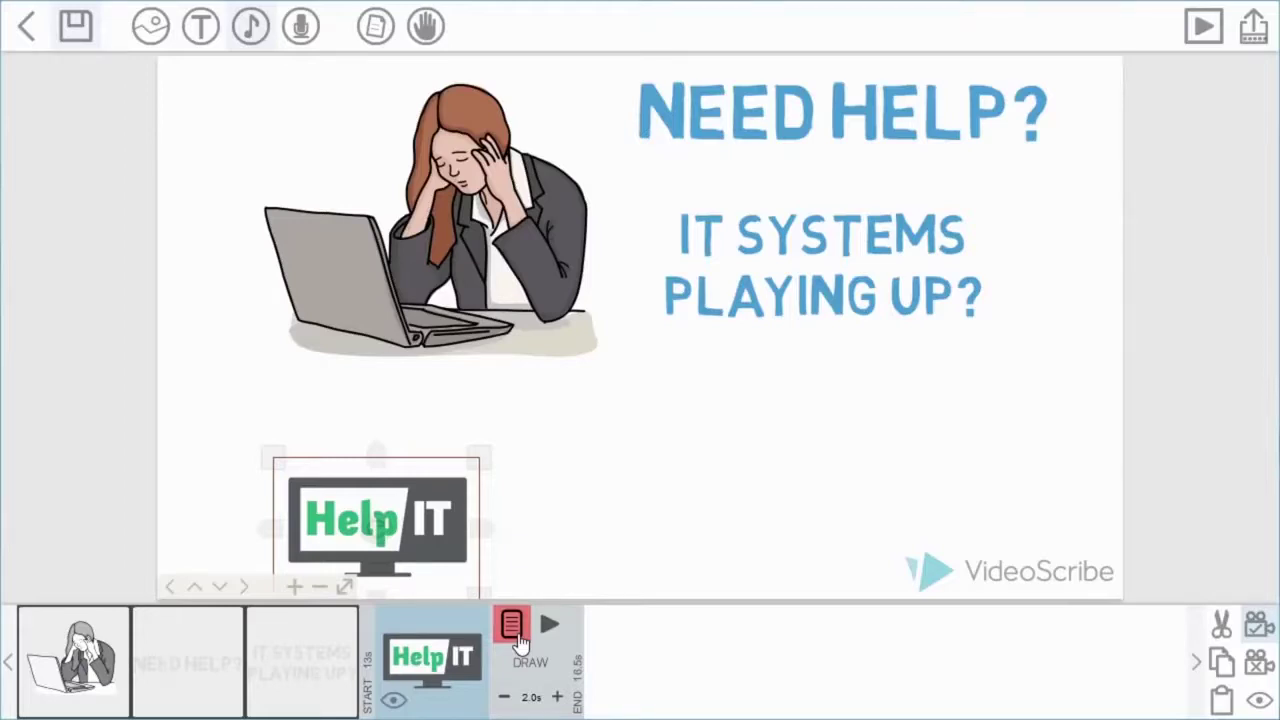
pyautogui.click(513, 628)
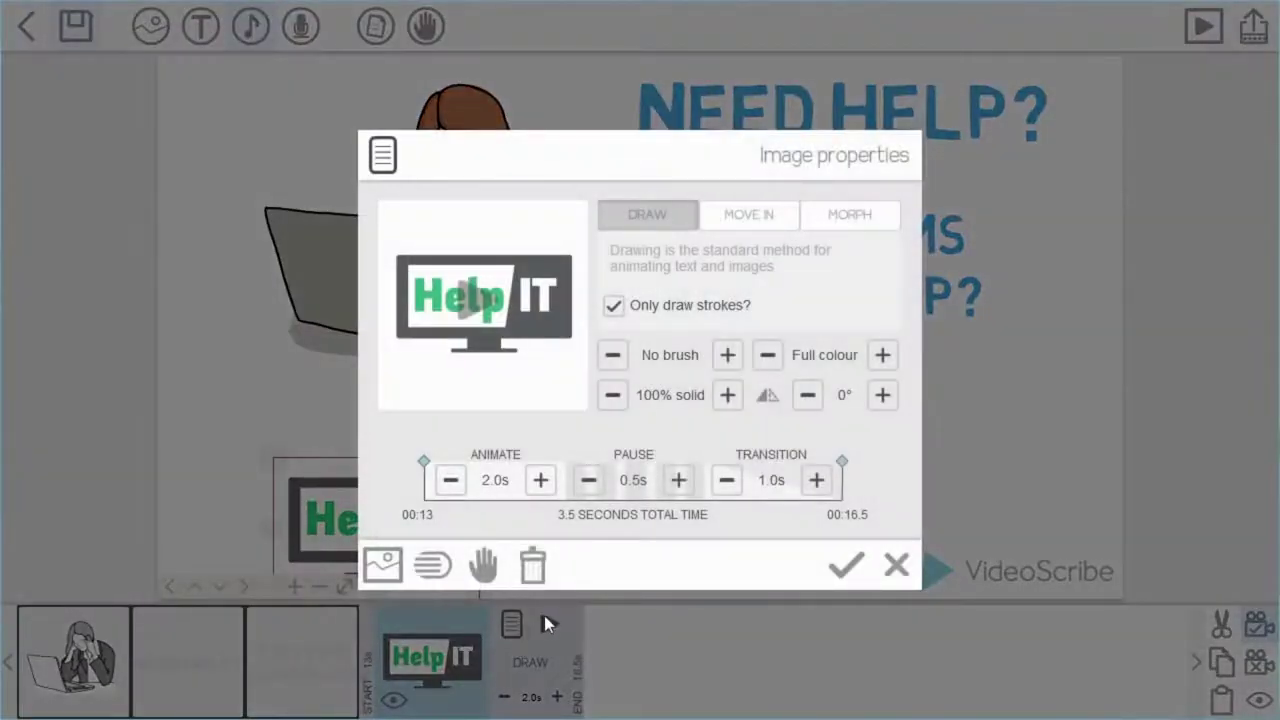
pyautogui.click(385, 566)
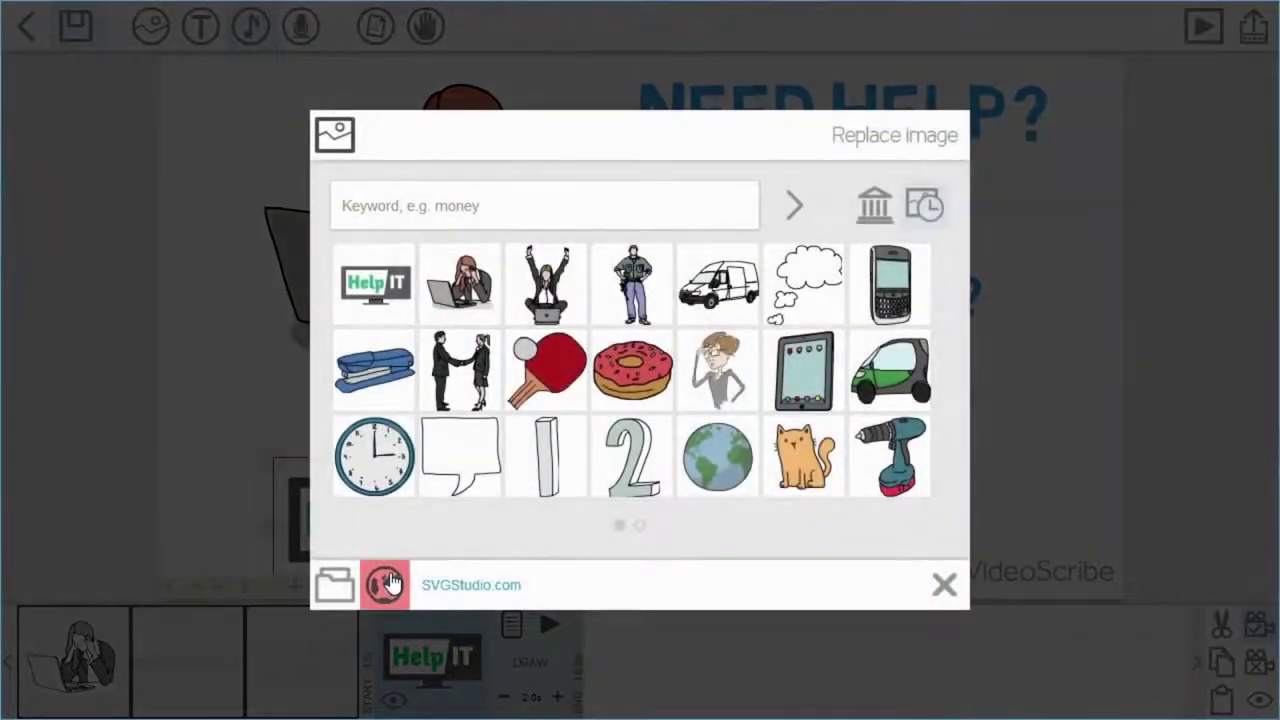
pyautogui.click(338, 586)
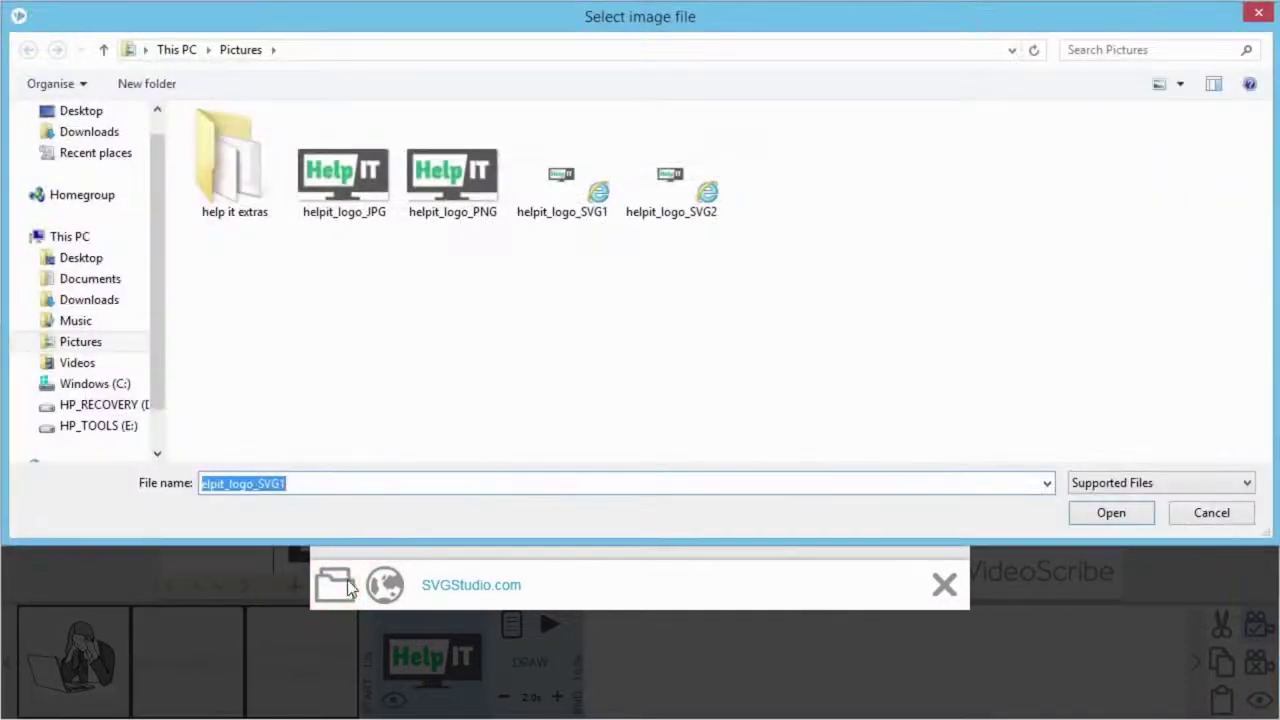
pyautogui.click(688, 213)
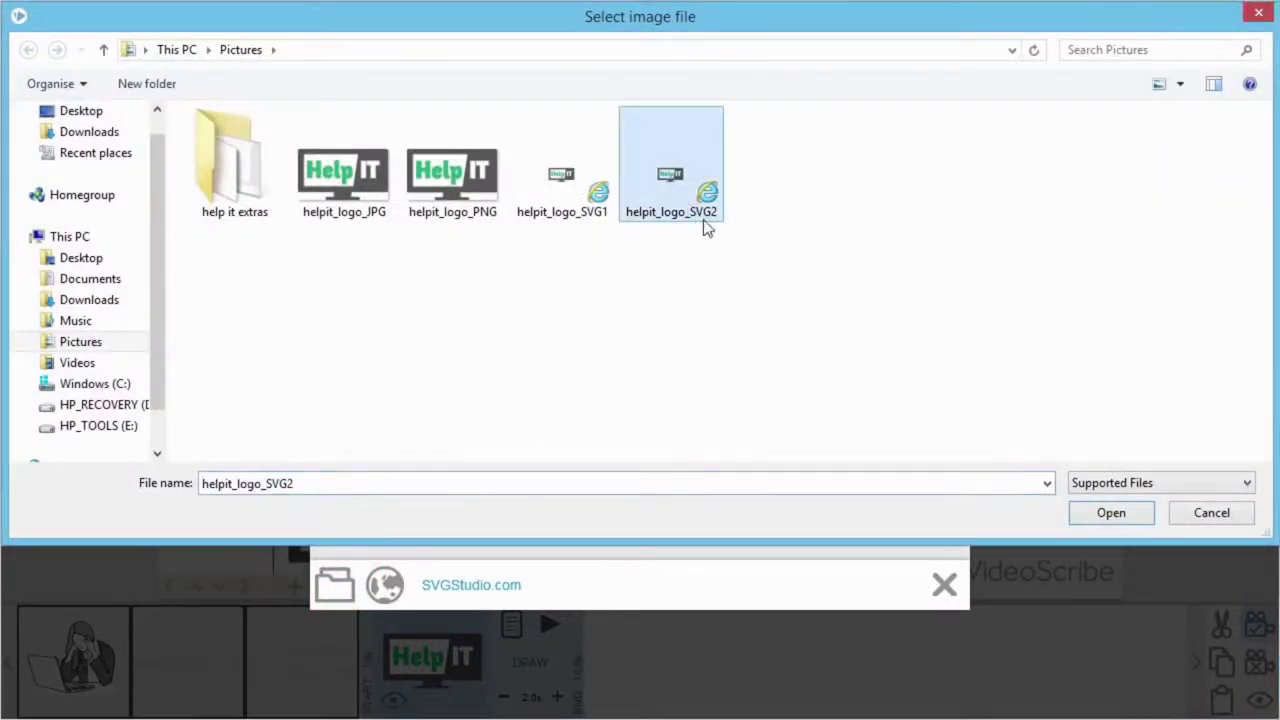
pyautogui.click(1105, 515)
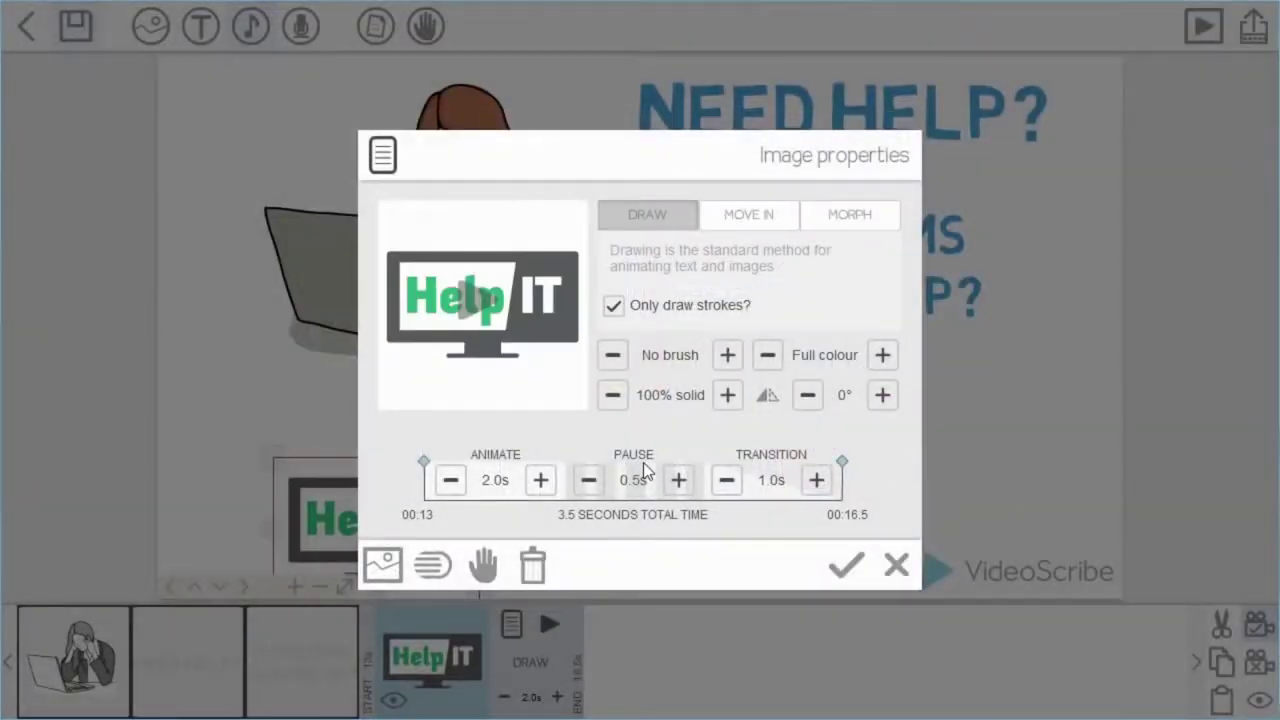
pyautogui.click(465, 306)
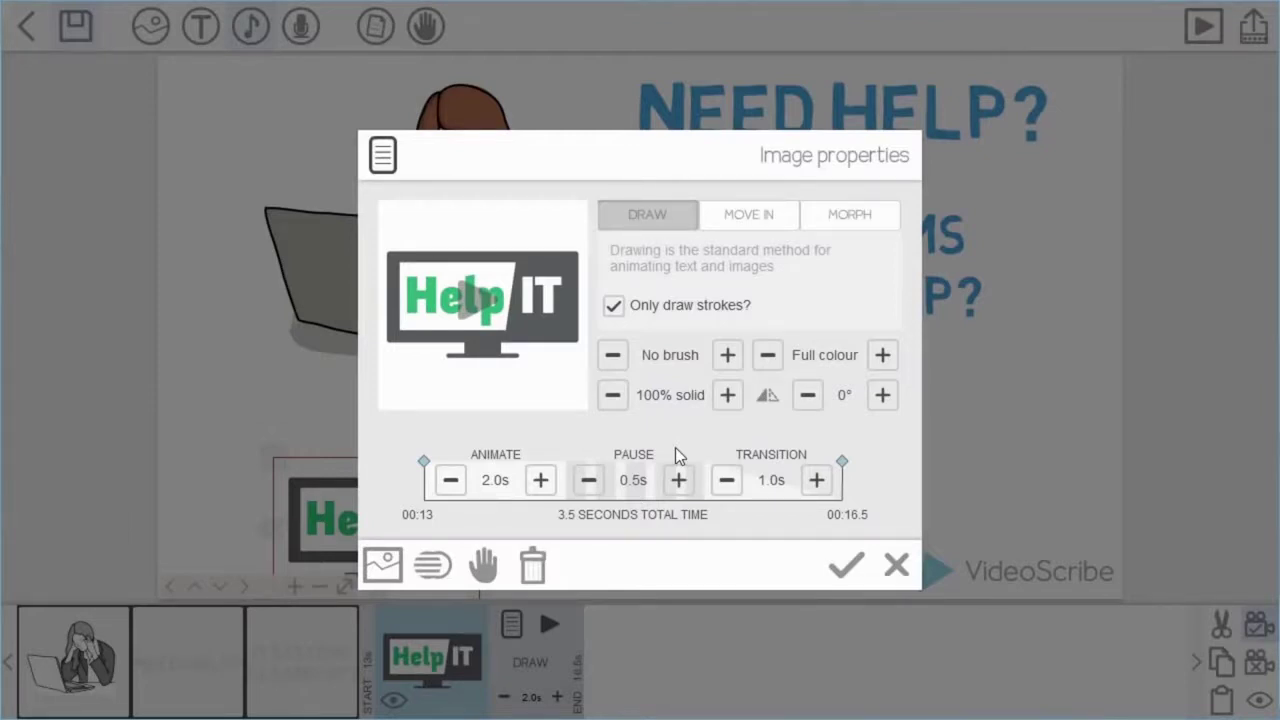
pyautogui.click(848, 565)
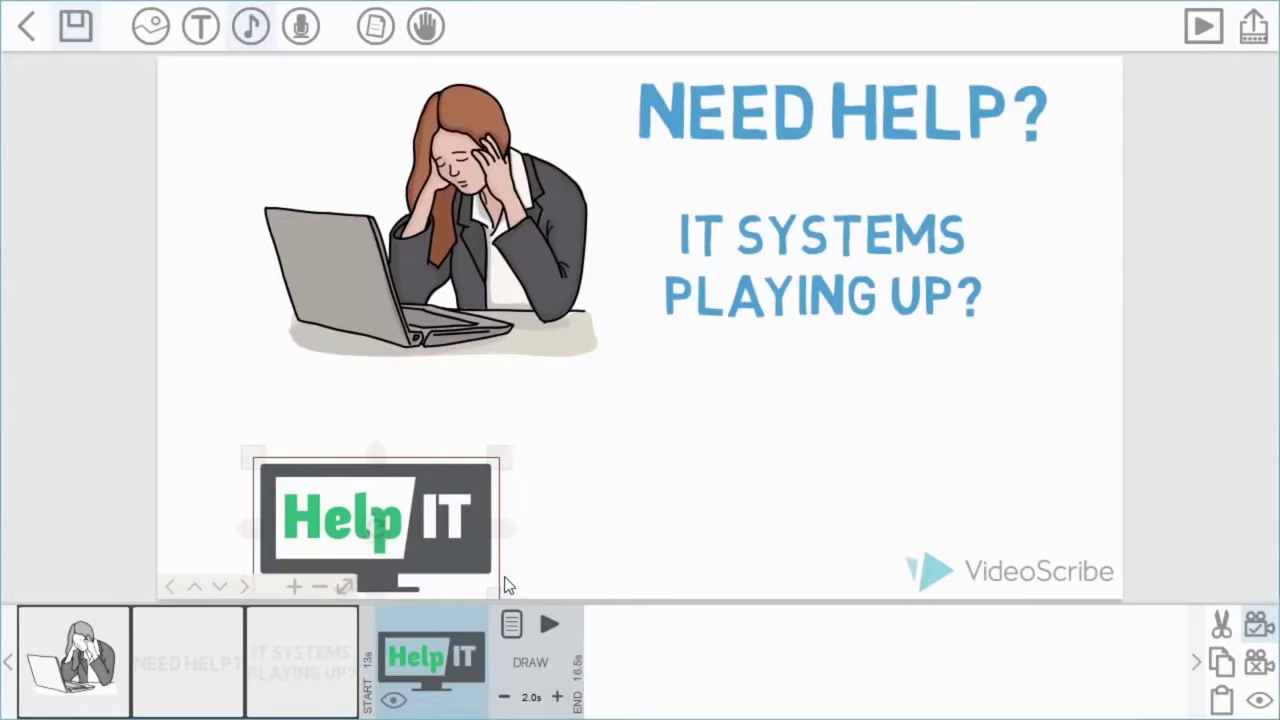
pyautogui.click(457, 645)
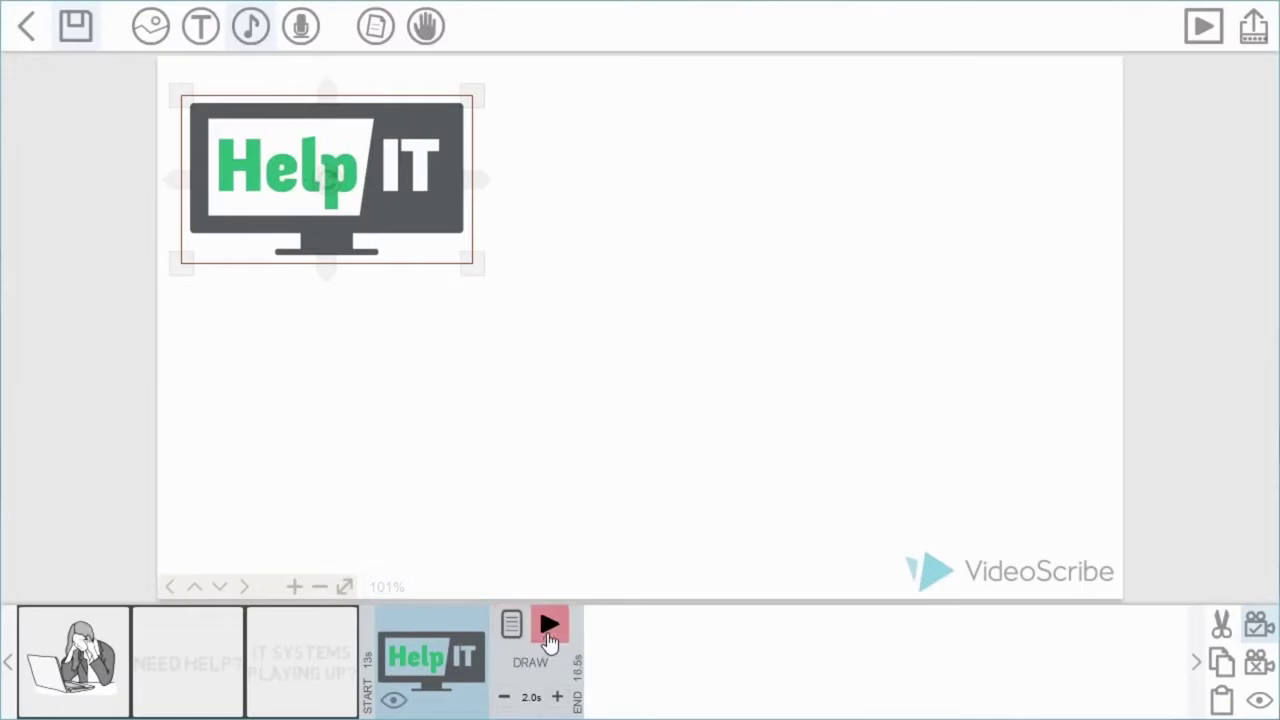
pyautogui.click(549, 628)
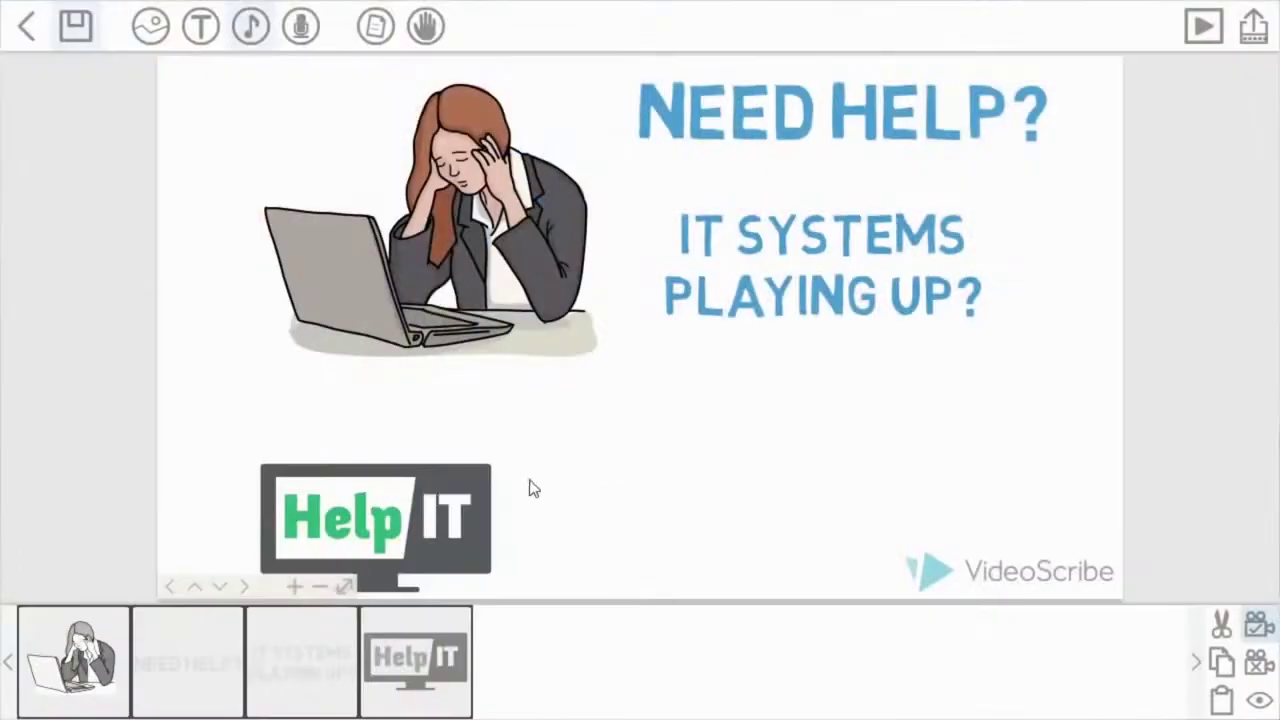
# - Review the animate, pause and transition timings in the properties of the woman-at-laptop image
pyautogui.click(100, 666)
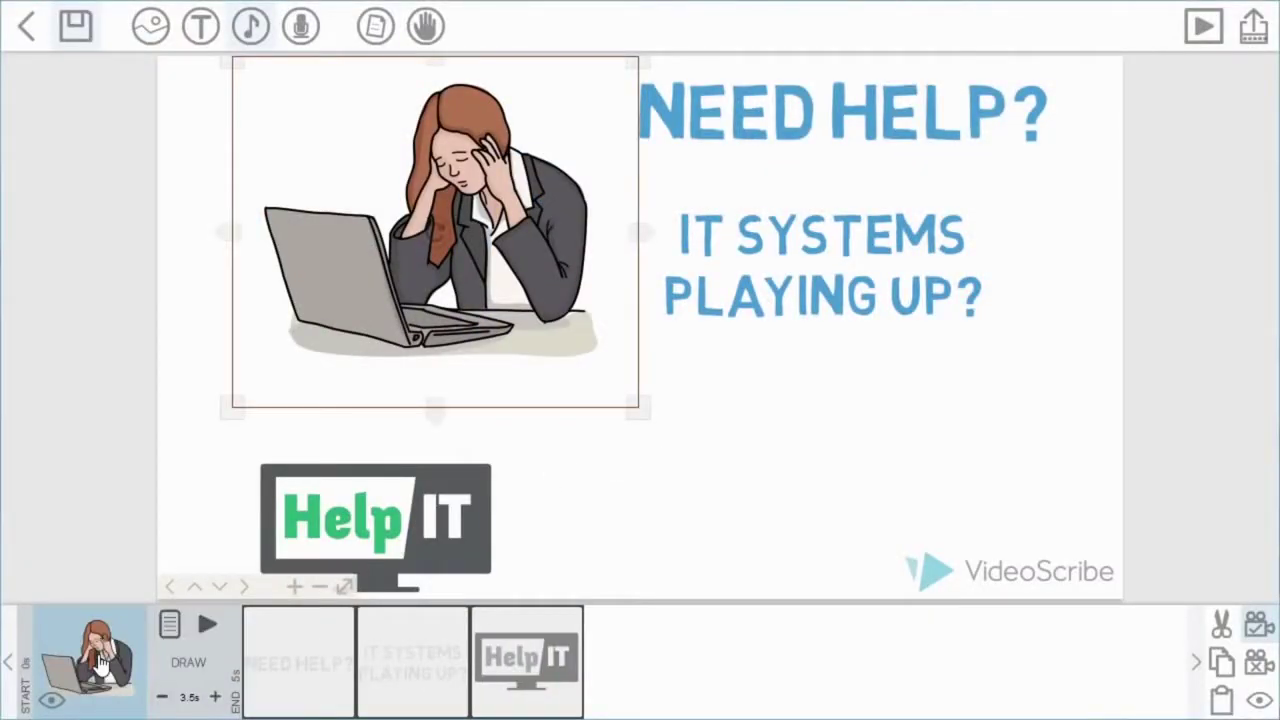
pyautogui.click(170, 626)
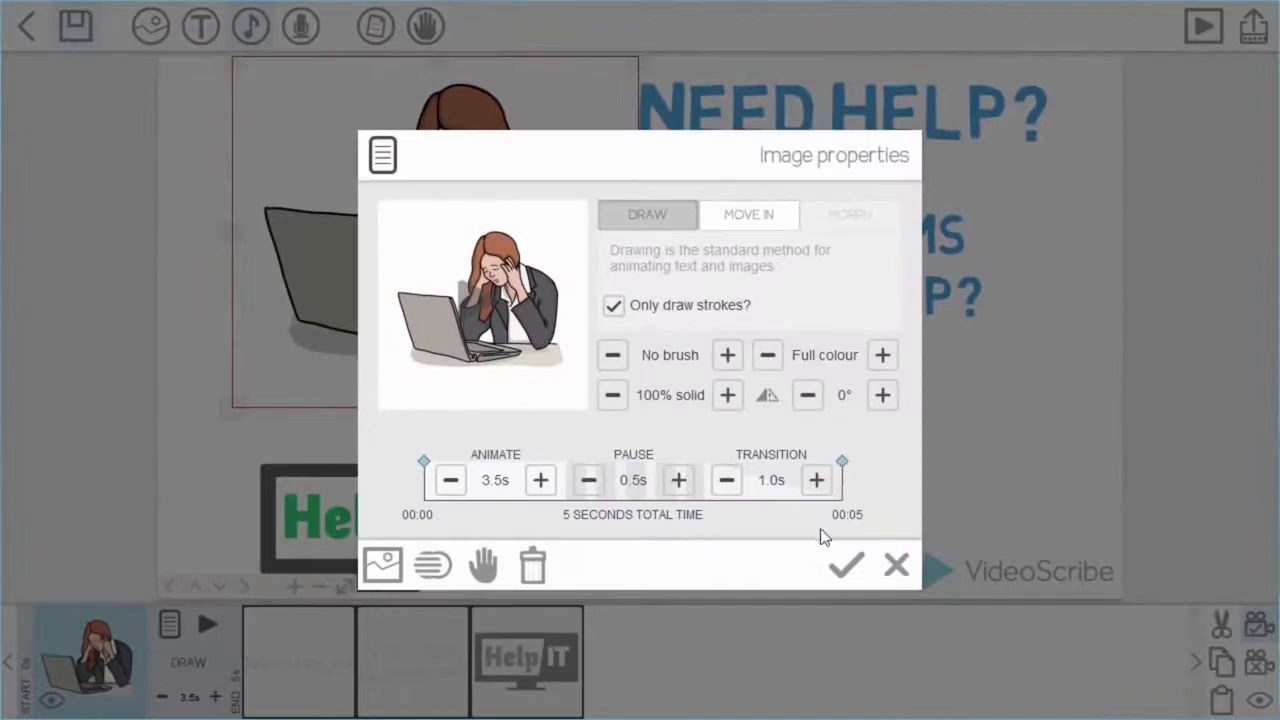
pyautogui.click(846, 565)
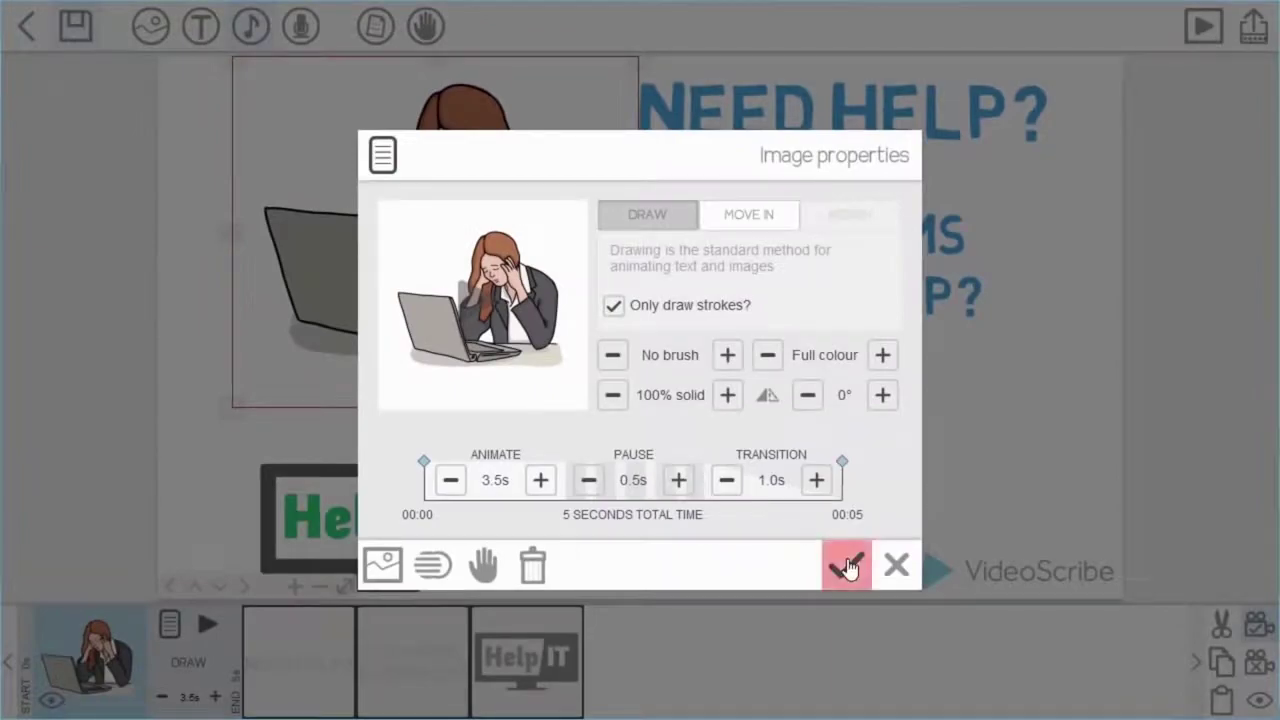
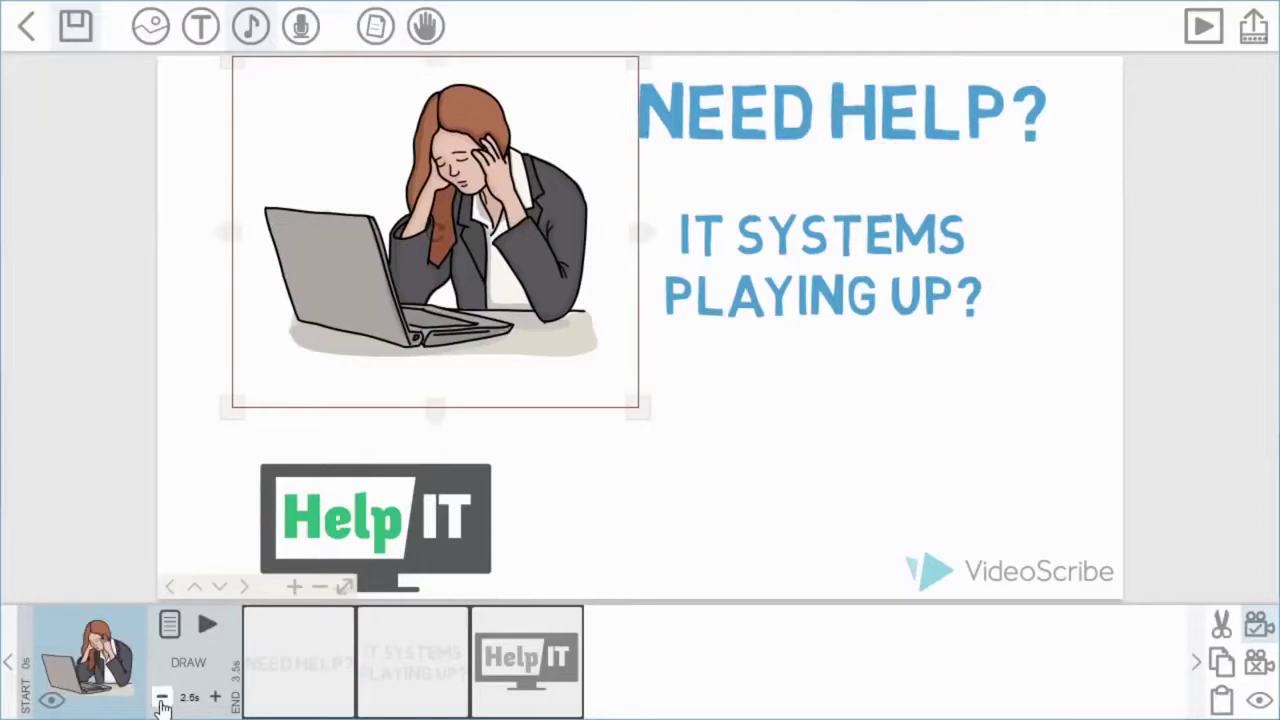
# - Set the "IT SYSTEMS PLAYING UP?" text's animate time to 2.0 s and its pause to 2.5 s
pyautogui.click(399, 676)
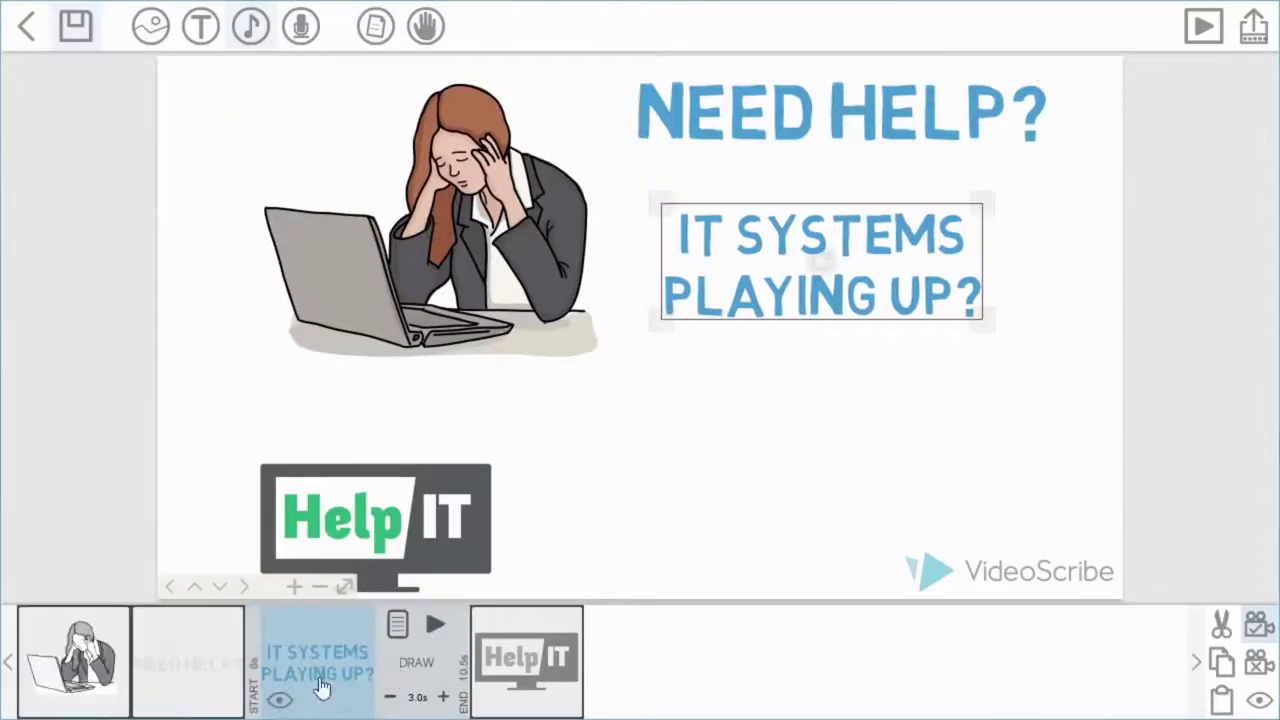
pyautogui.click(394, 630)
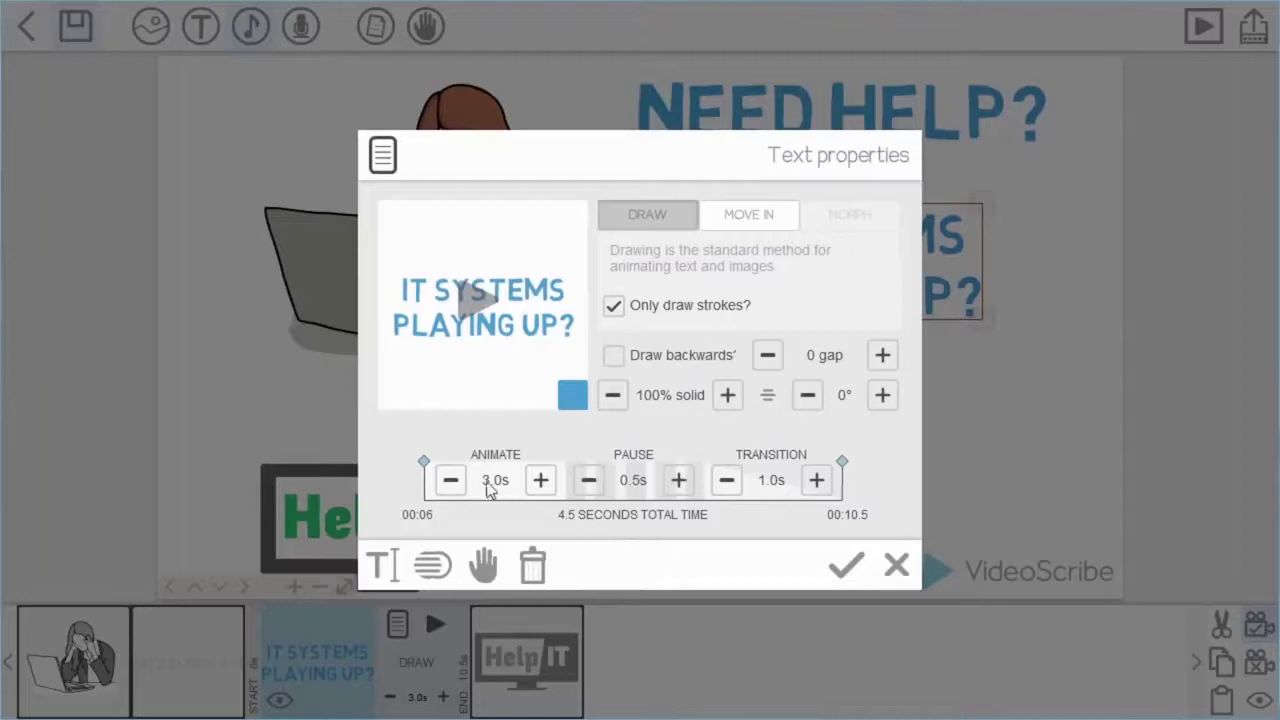
pyautogui.click(450, 481)
pyautogui.click(450, 481)
pyautogui.click(678, 481)
pyautogui.click(678, 481)
pyautogui.click(678, 481)
pyautogui.click(678, 481)
# - Set the "IT SYSTEMS PLAYING UP?" text's transition time to 3.0 s and apply the text properties
pyautogui.click(816, 481)
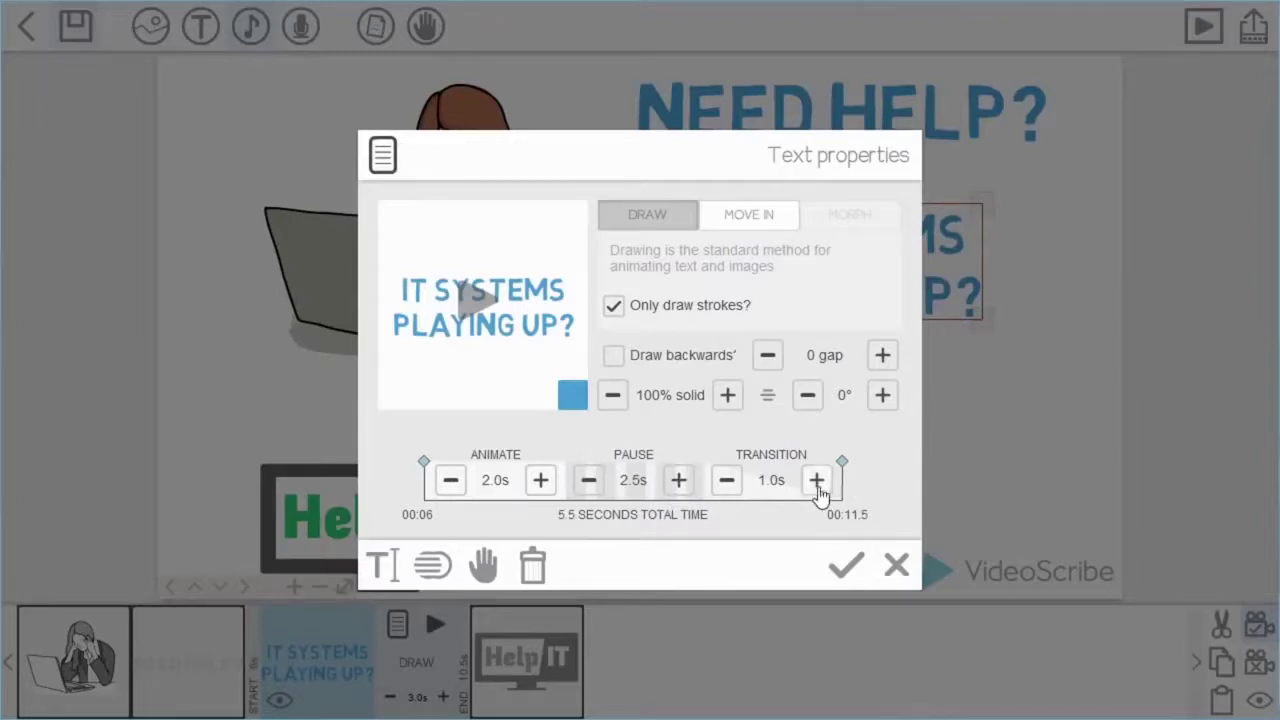
pyautogui.click(816, 481)
pyautogui.click(816, 481)
pyautogui.click(816, 481)
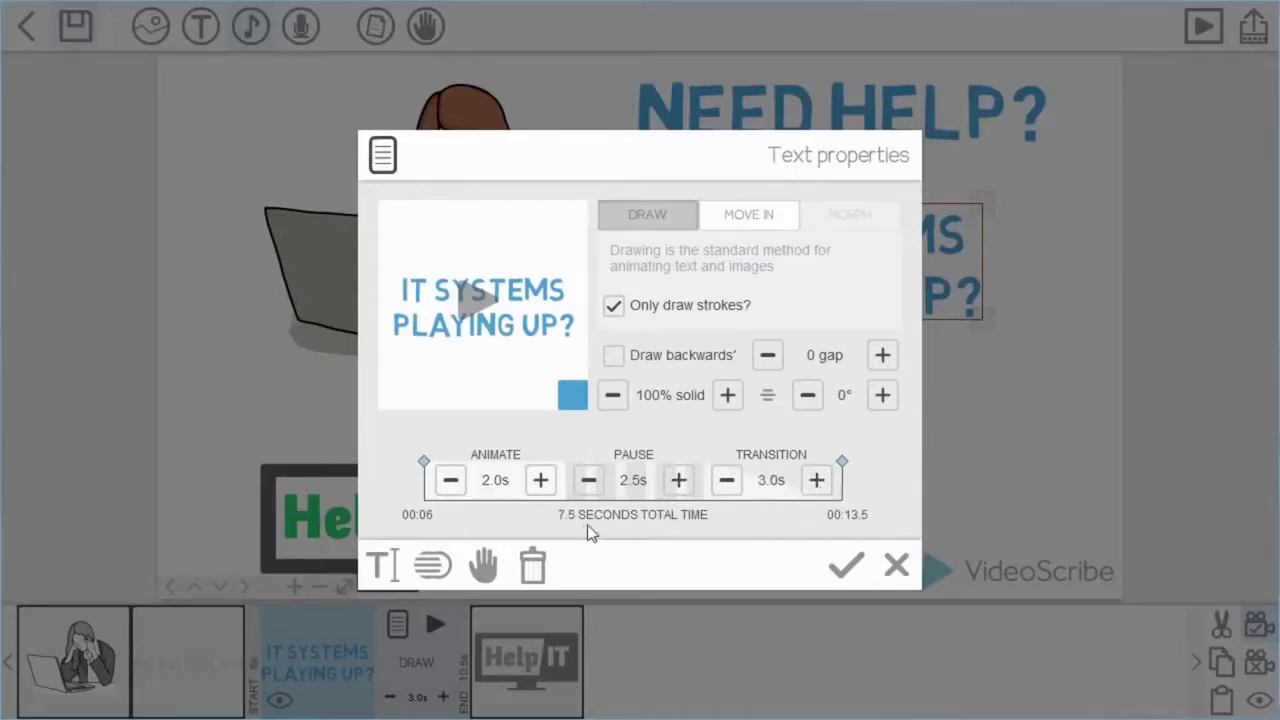
pyautogui.click(840, 567)
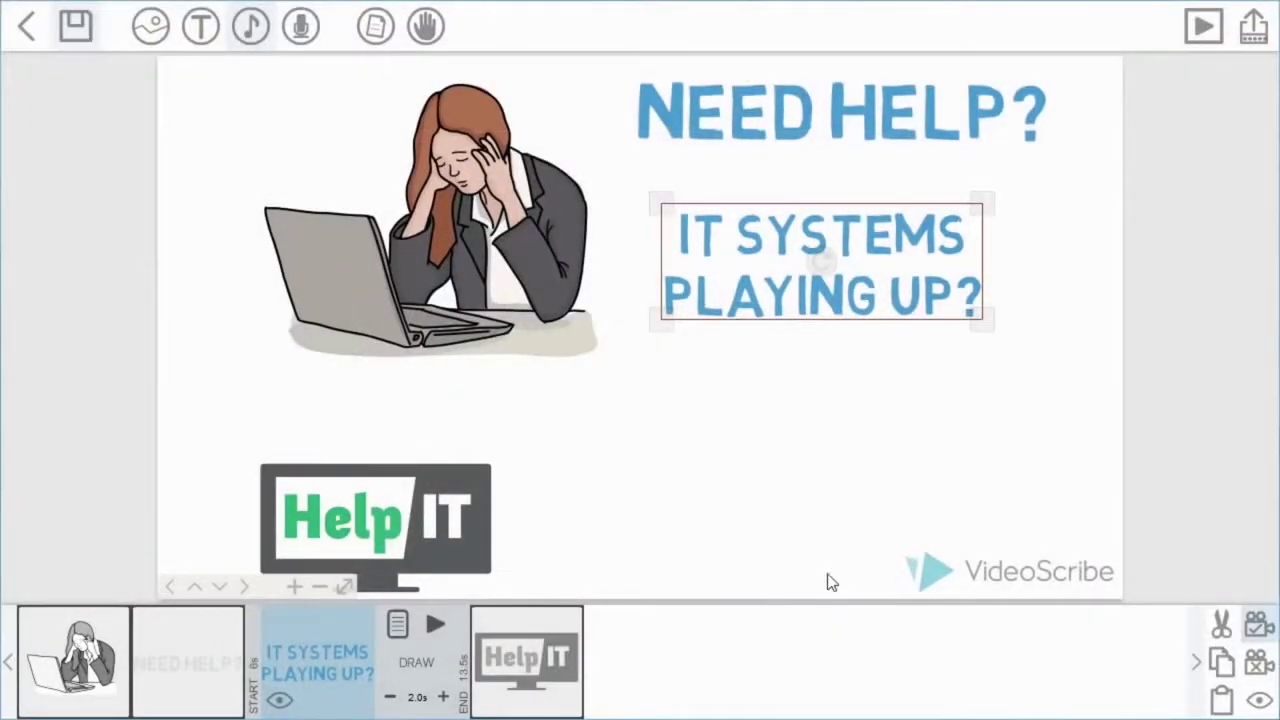
# - Play the Help IT scribe from the start to review its timings, and stop the preview at the logo drawing
pyautogui.click(1203, 27)
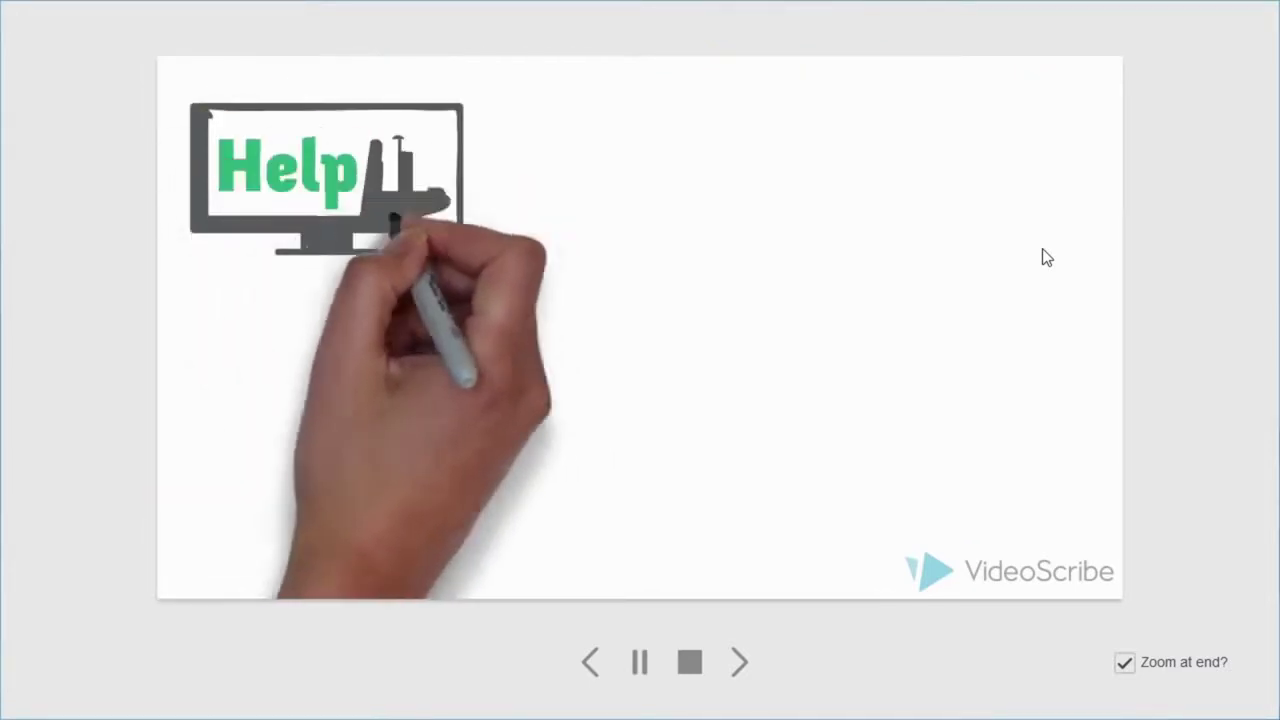
pyautogui.click(685, 658)
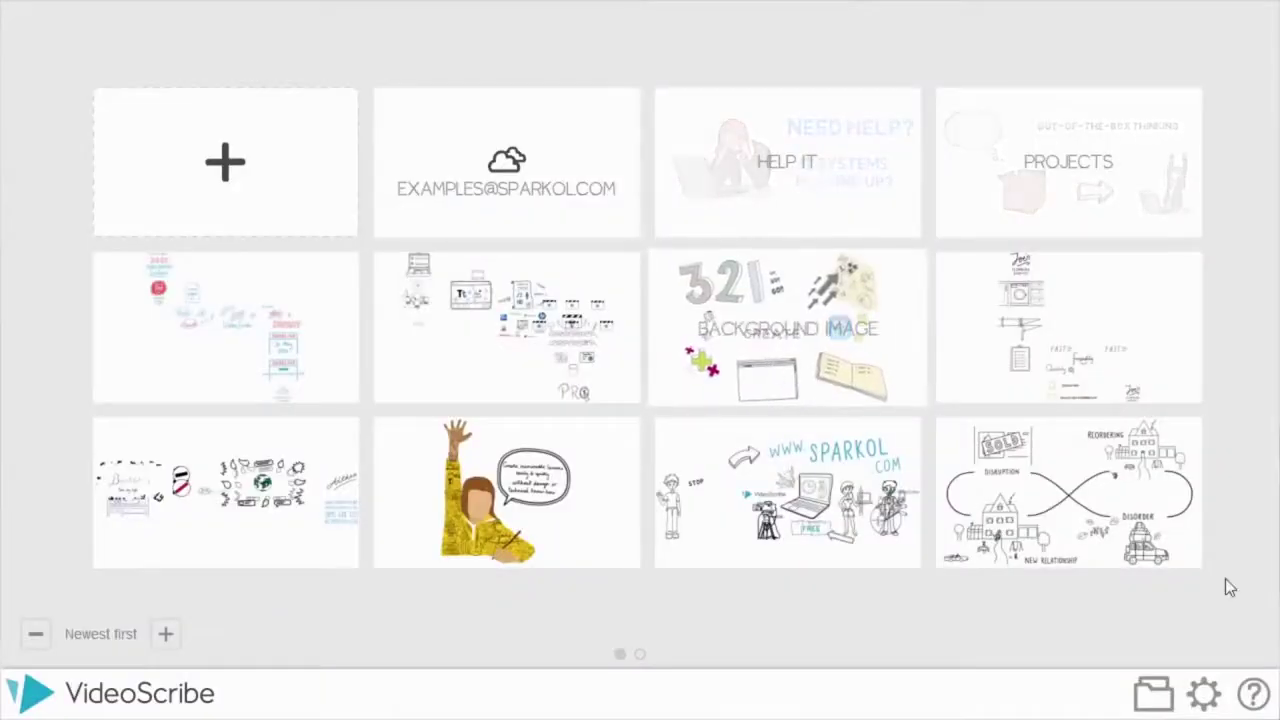
# - Set the default max draw time to 2 in the application's default settings and save the change
pyautogui.click(1207, 697)
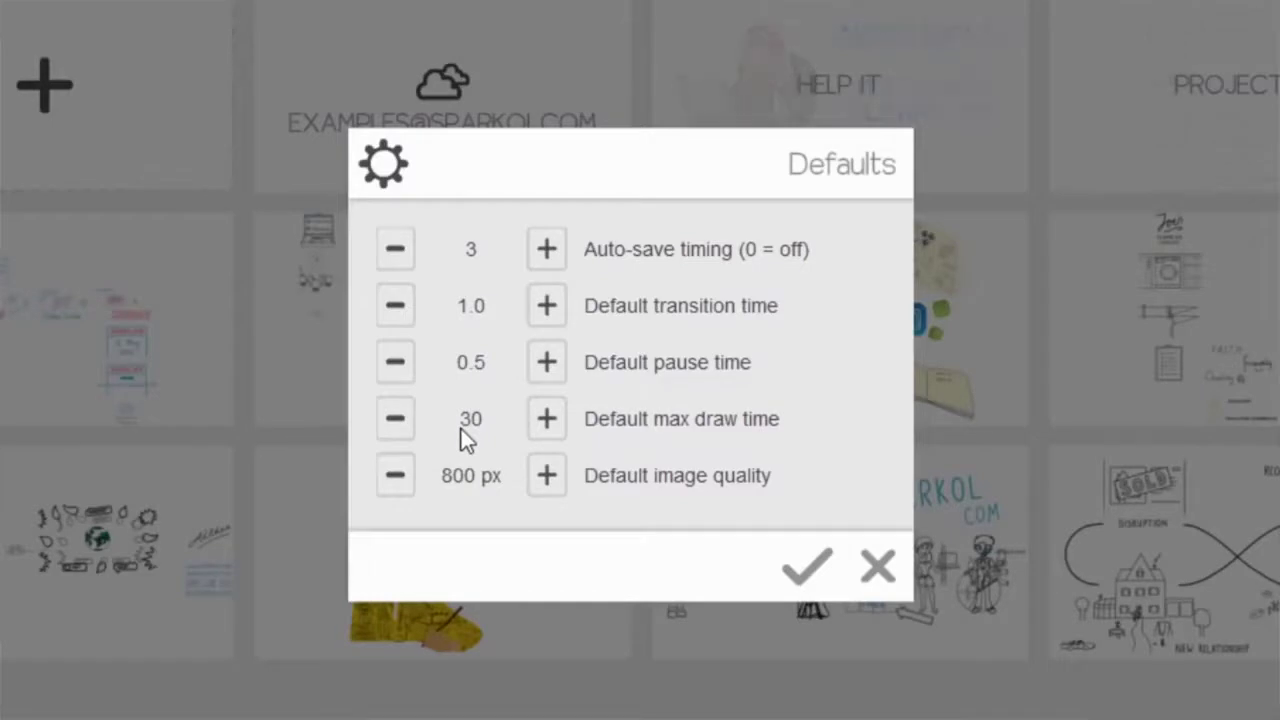
pyautogui.click(407, 439)
pyautogui.click(408, 440)
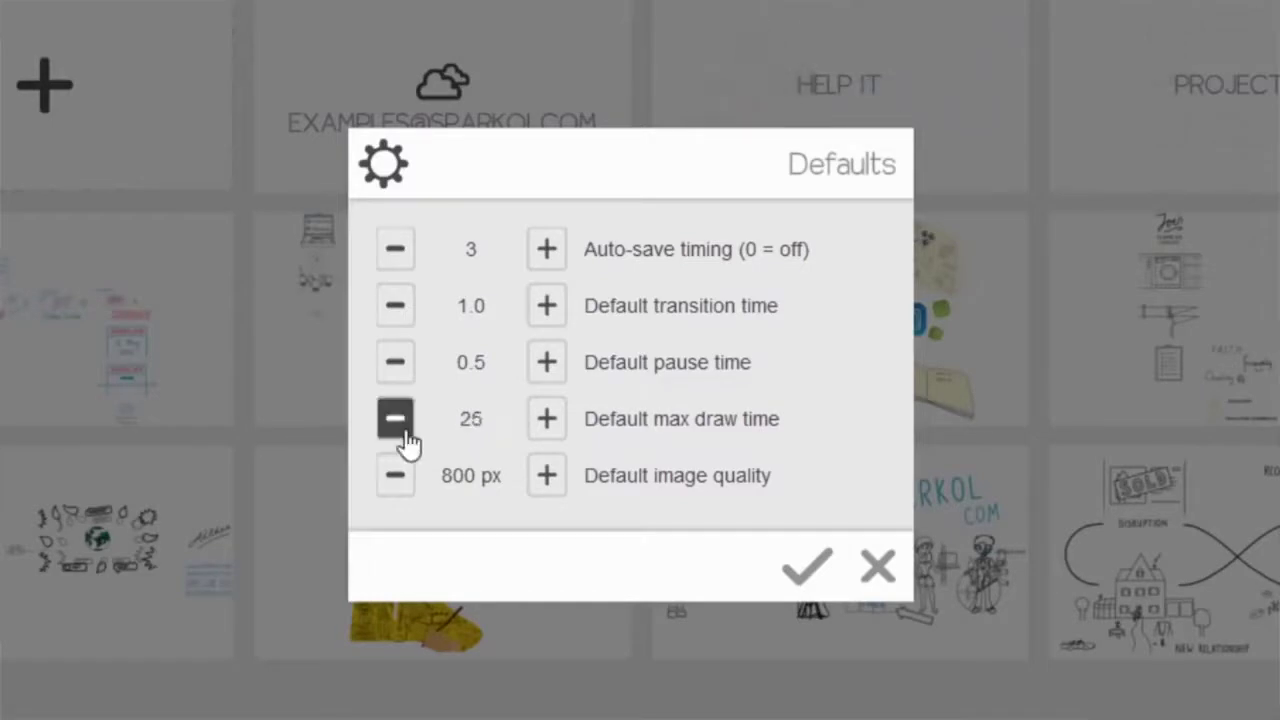
pyautogui.click(400, 440)
pyautogui.click(400, 440)
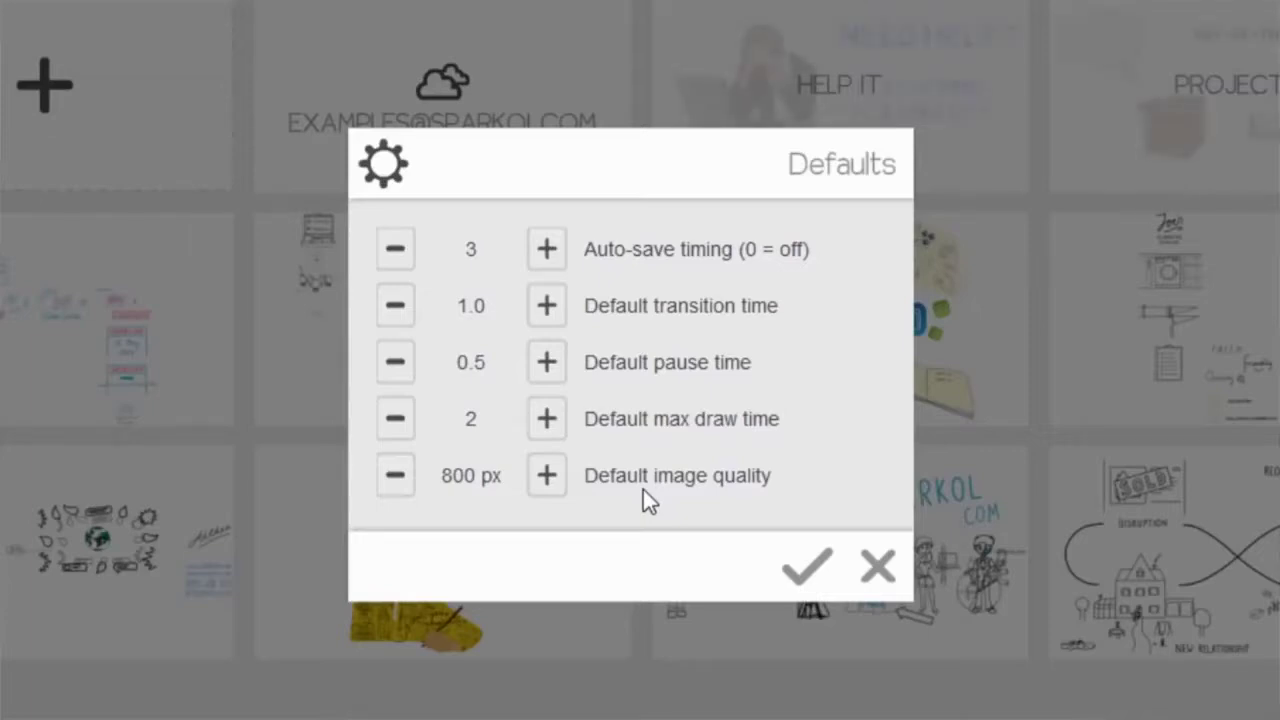
pyautogui.click(808, 574)
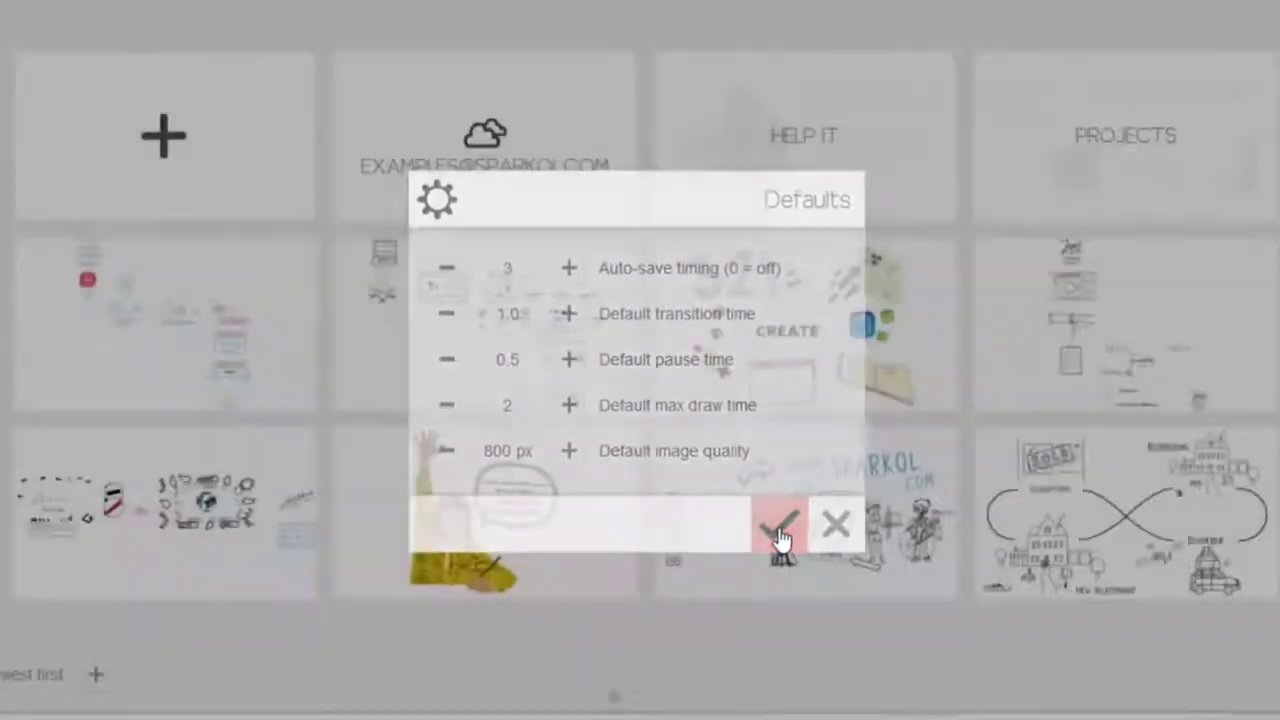